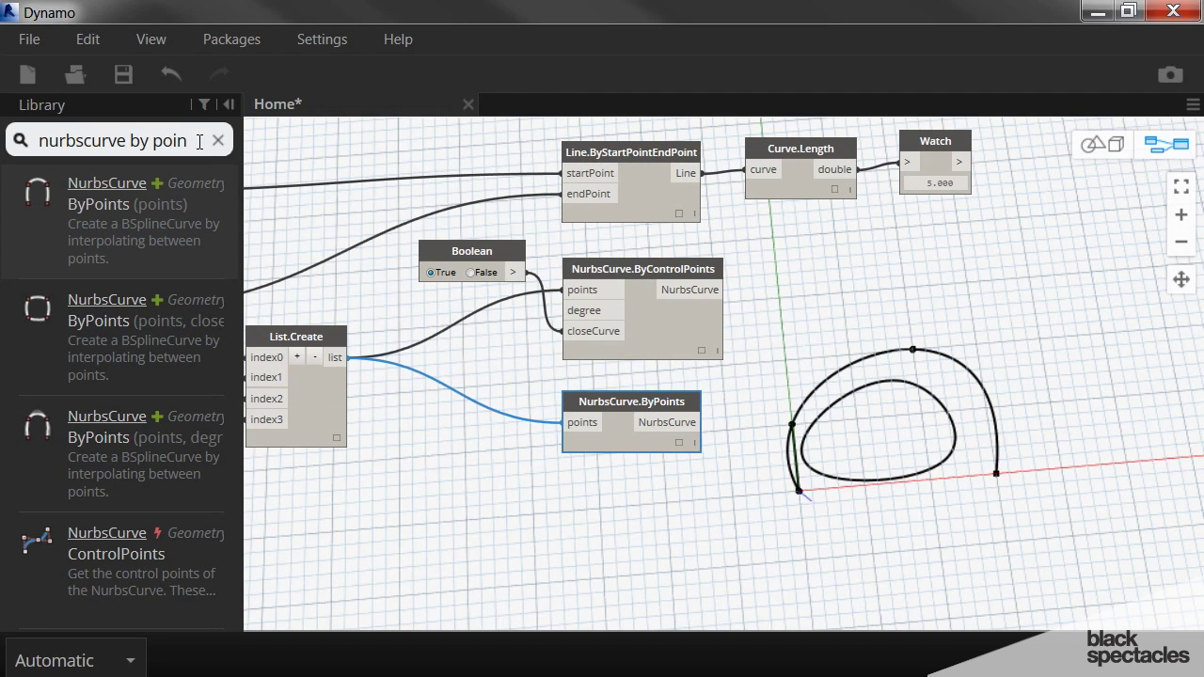
Search the node library for "polycurve by point" and add a PolyCurve.ByPoints node to the graph.
drag(197, 142, 2, 158)
text(polycurve)
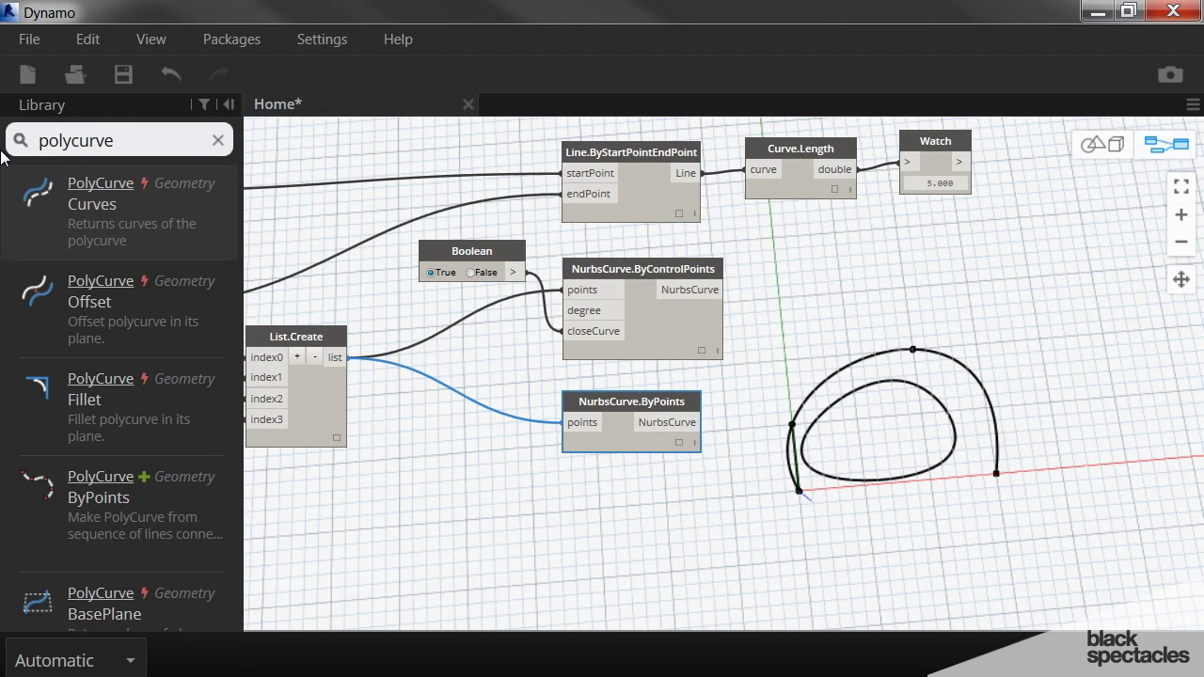
text( by point)
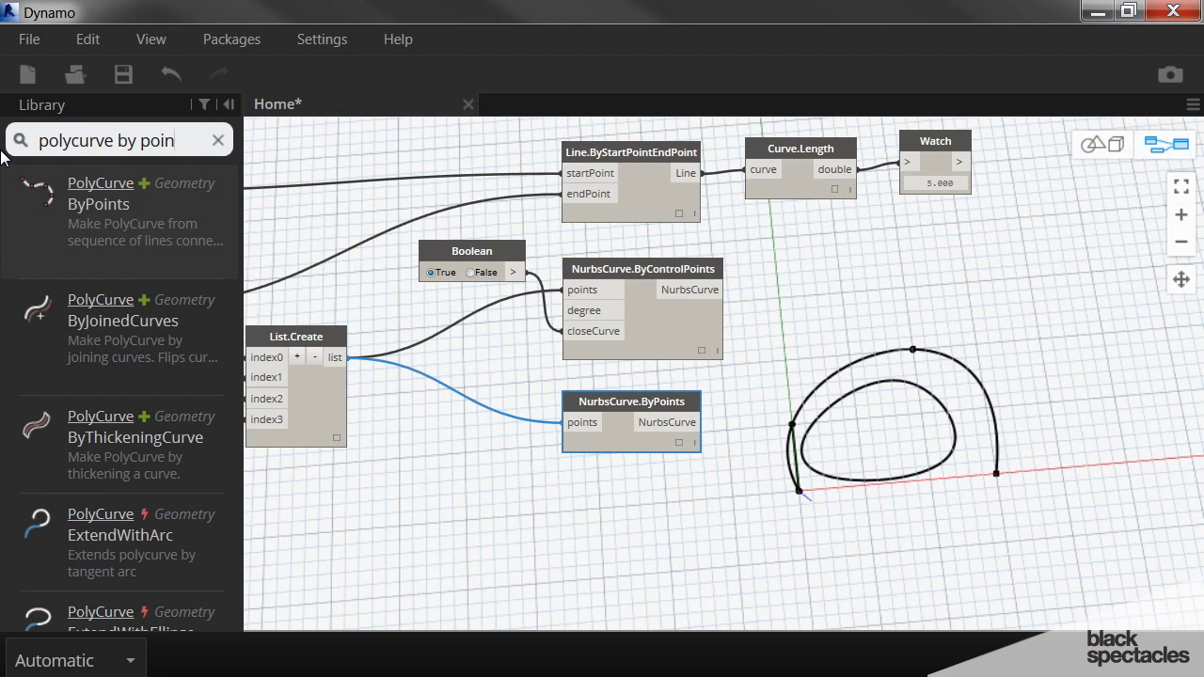
mouse_move(107, 212)
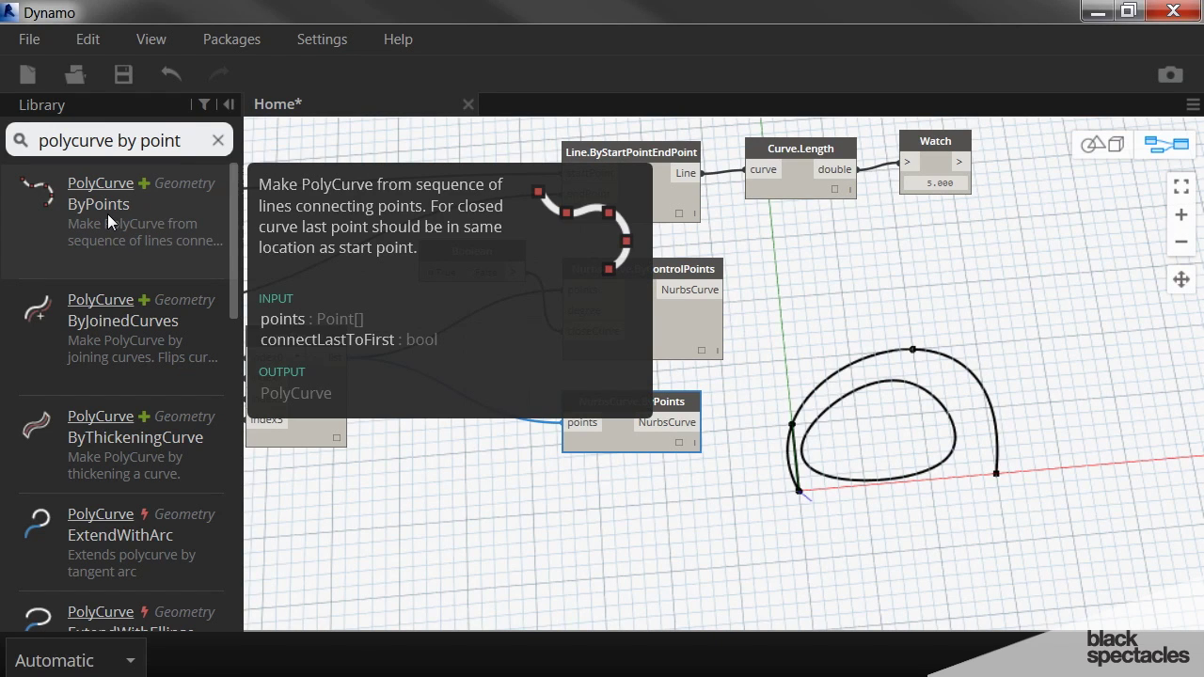
click(107, 214)
Connect the List.Create output to the points input of PolyCurve.ByPoints and reposition the node below the NURBS curve nodes.
scroll(499, 346, up, 2)
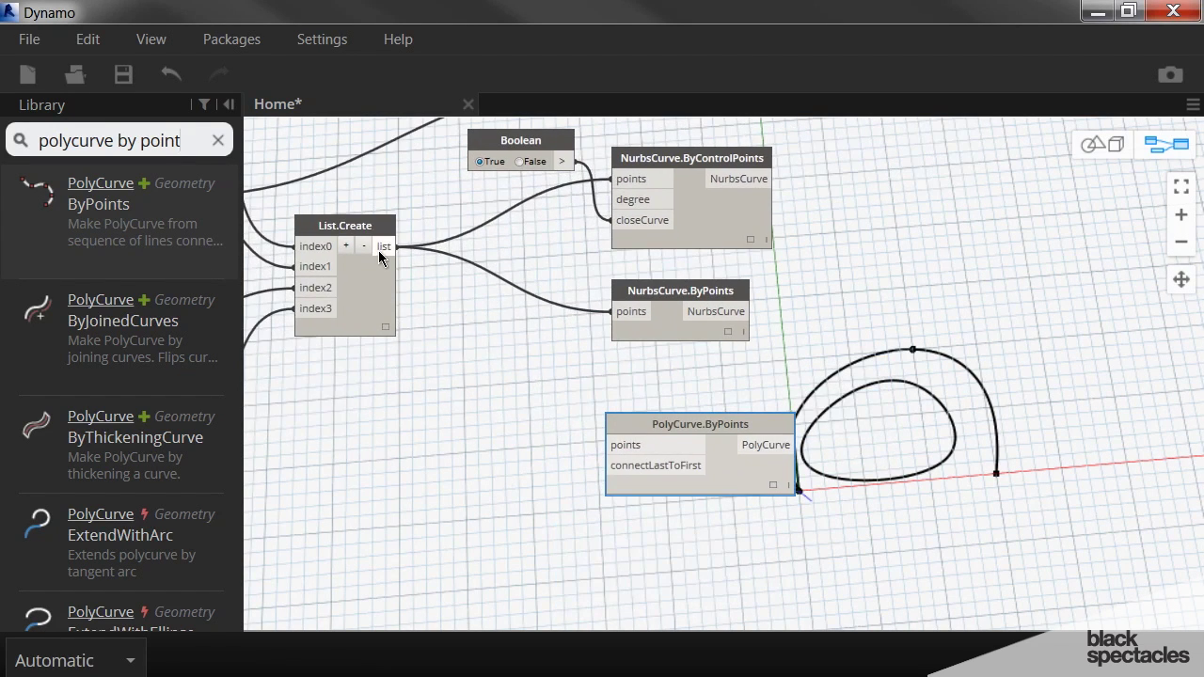
drag(385, 247, 628, 455)
drag(683, 427, 634, 434)
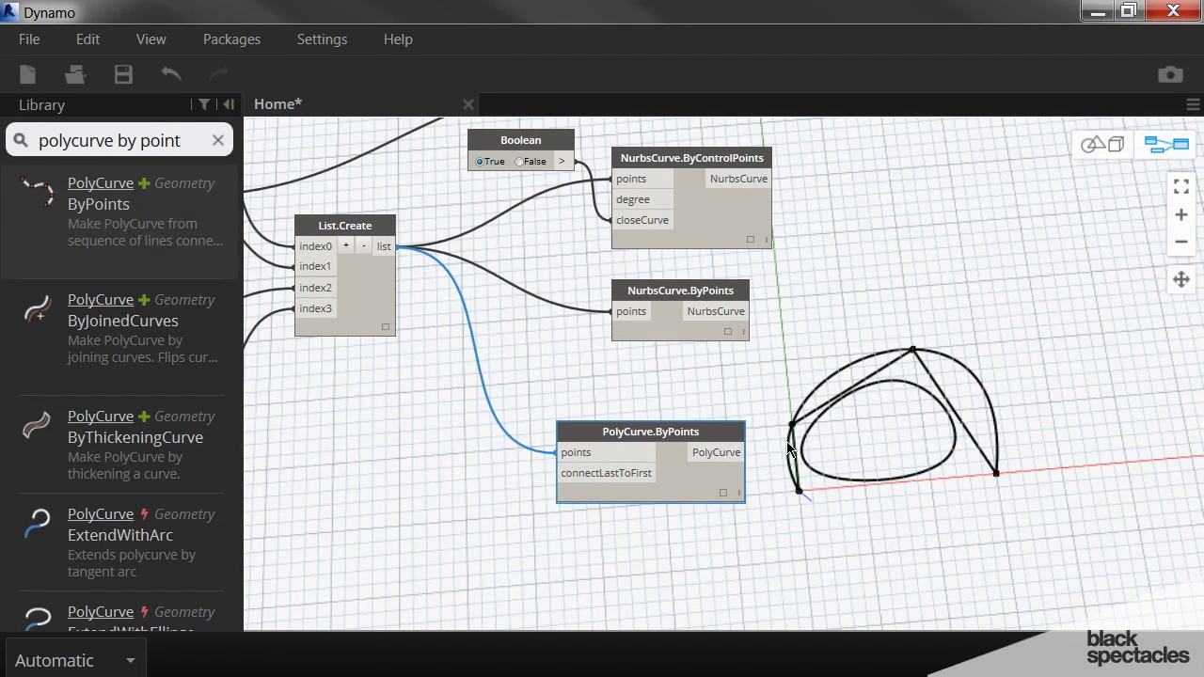
Select the Line.ByStartPointEndPoint, NurbsCurve.ByControlPoints and NurbsCurve.ByPoints nodes in turn to compare their geometry in the preview.
middle_drag(719, 458, 708, 659)
drag(680, 248, 651, 209)
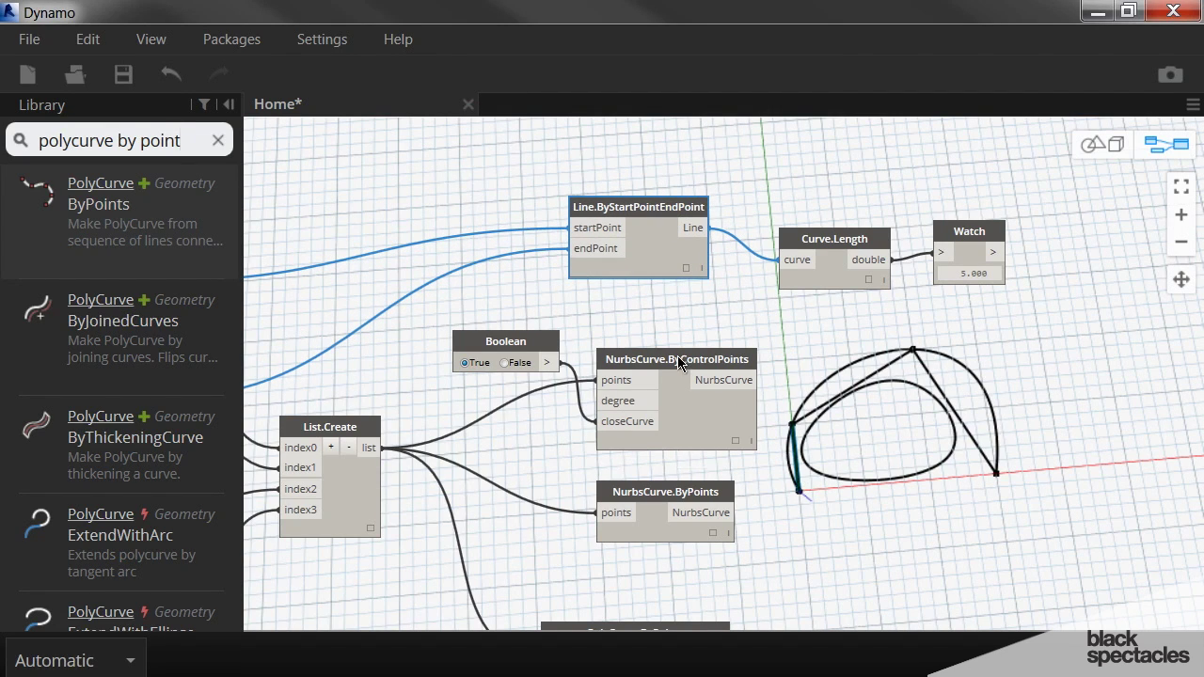
click(809, 466)
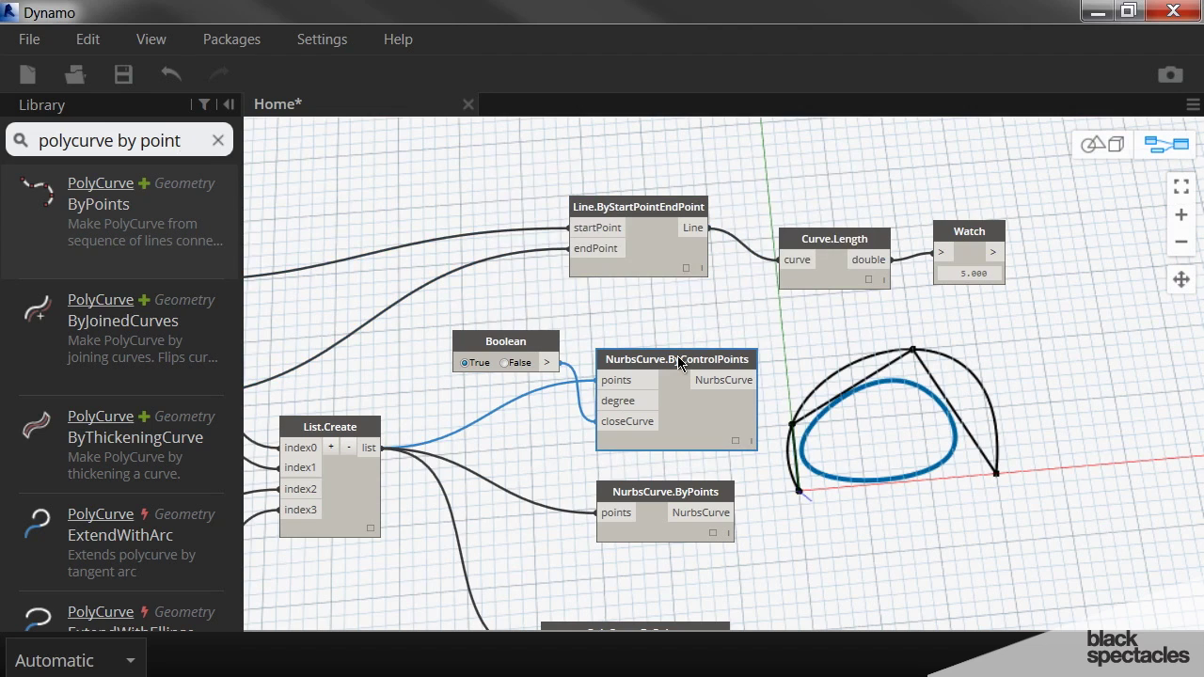
click(682, 497)
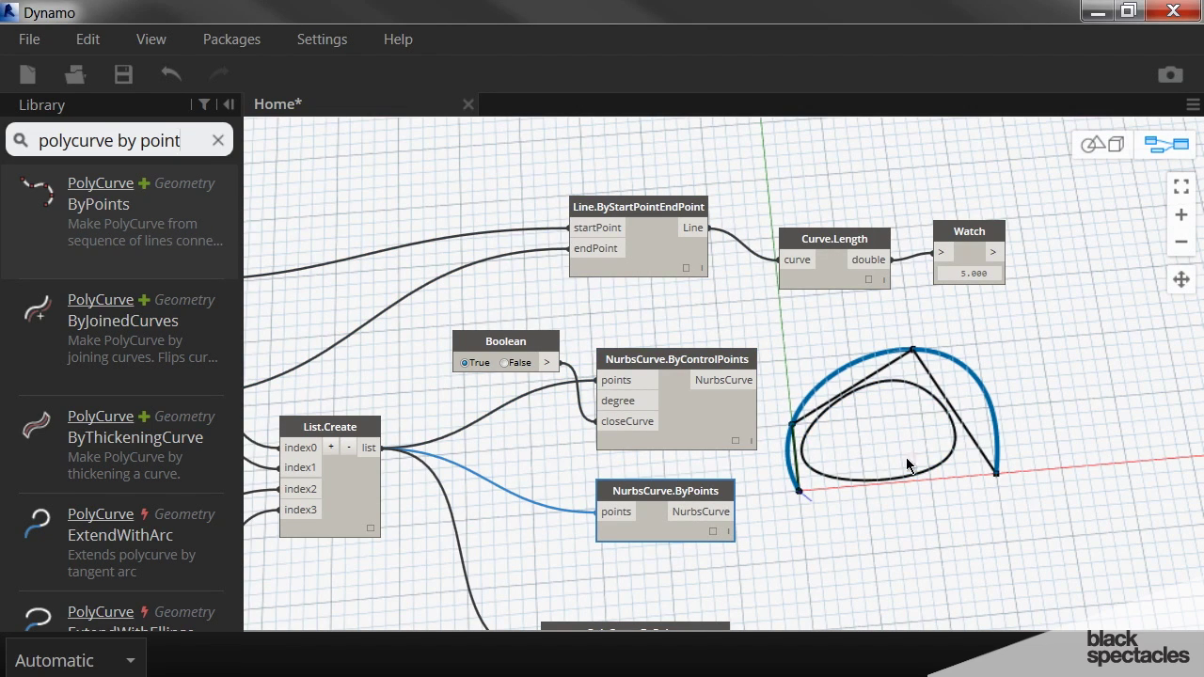
drag(683, 495, 683, 487)
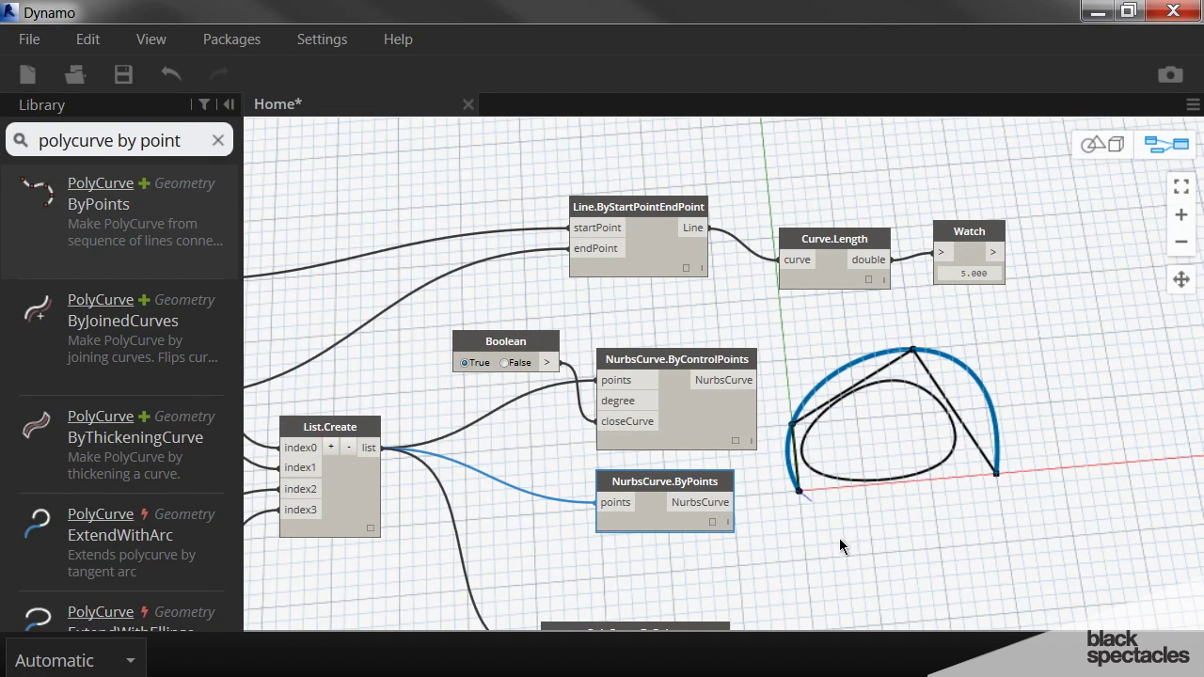
Highlight the polycurve in the preview and move the PolyCurve.ByPoints node closer beneath NurbsCurve.ByPoints.
scroll(839, 538, down, 5)
click(639, 514)
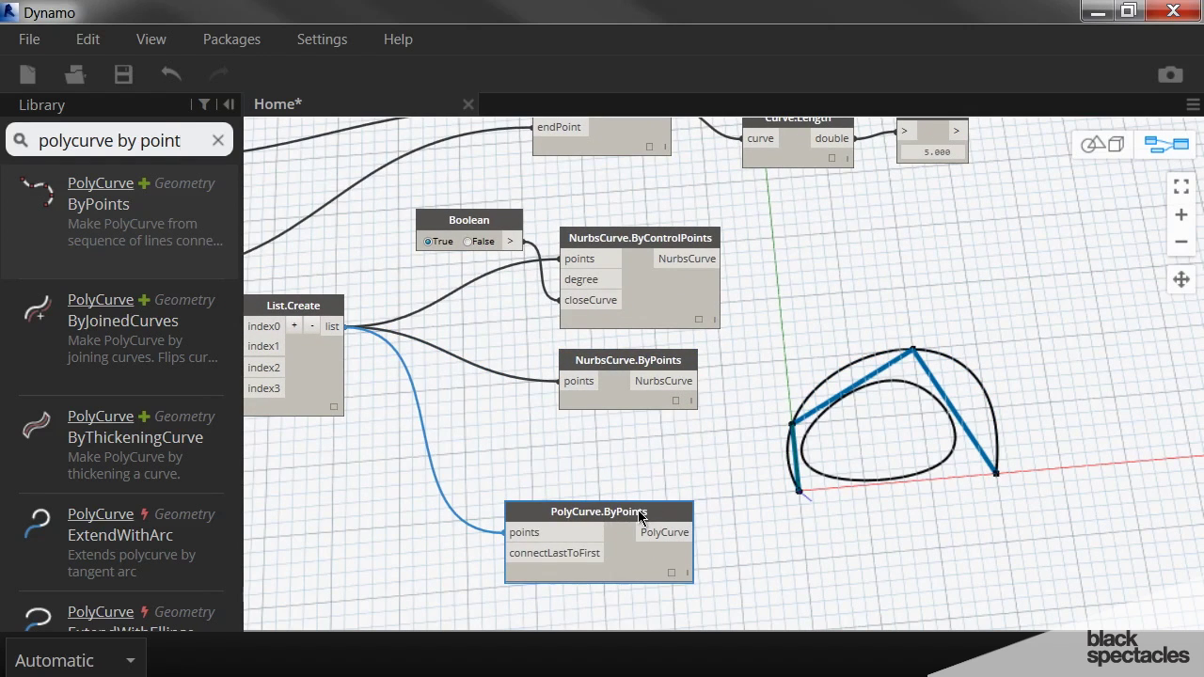
drag(637, 514, 667, 459)
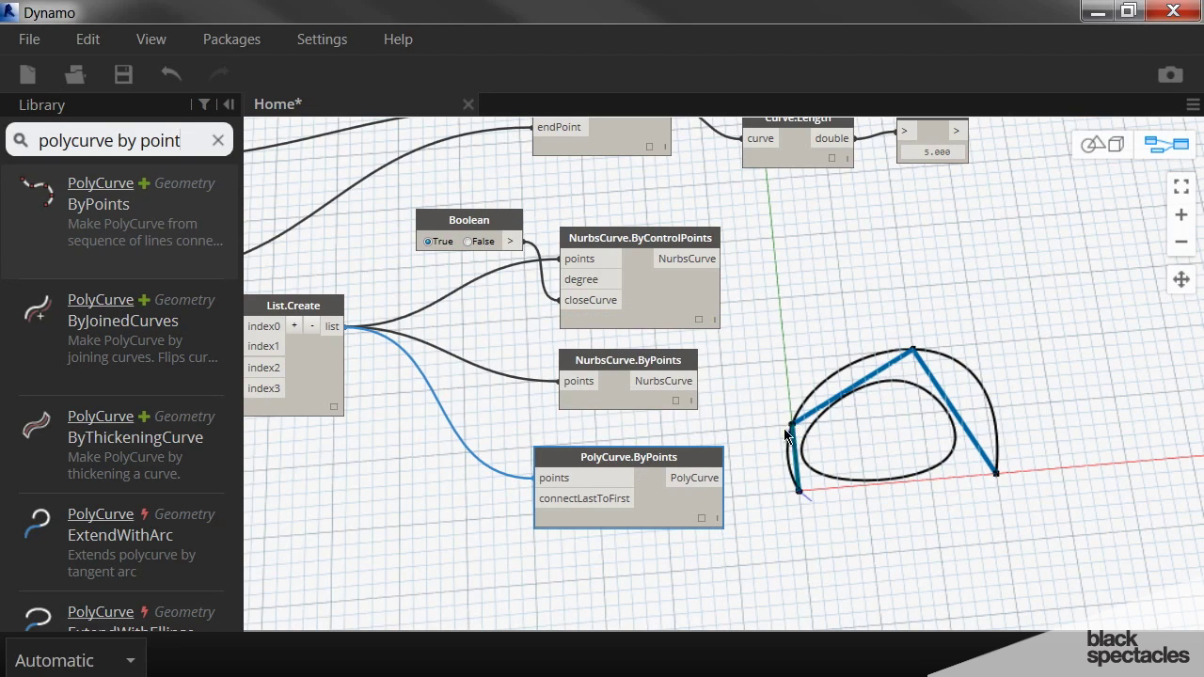
drag(651, 453, 650, 465)
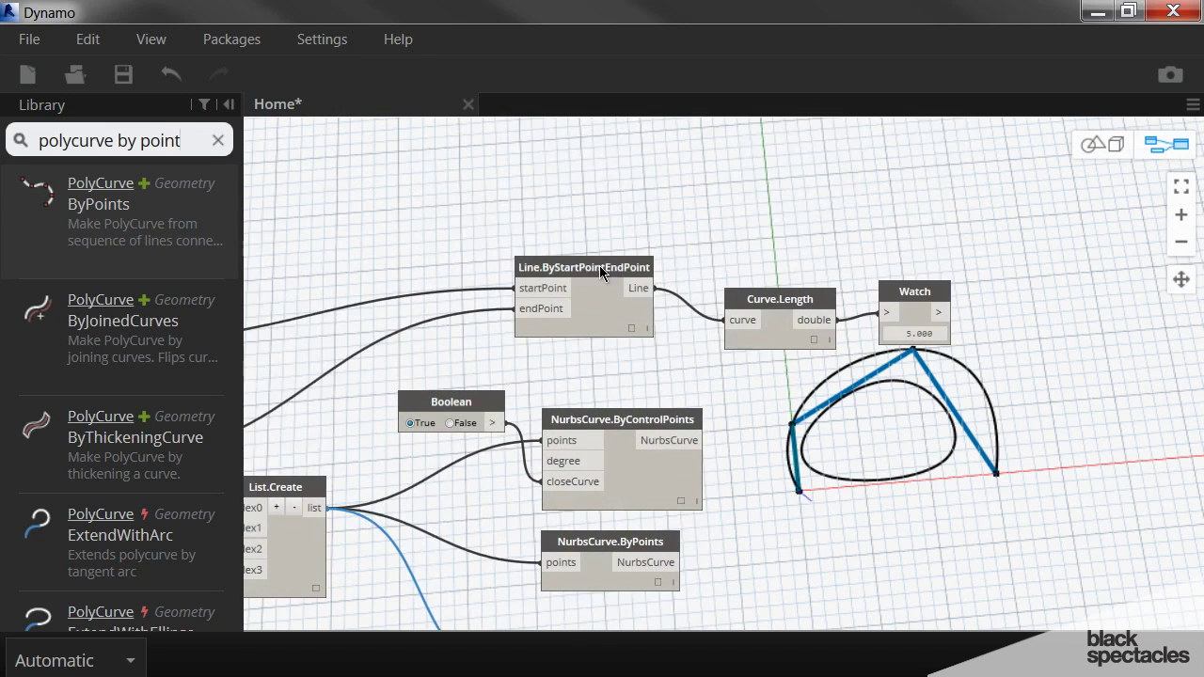
Highlight the Line.ByStartPointEndPoint geometry, review the whole node graph beside the curves, and clear the selection.
click(601, 267)
drag(601, 256, 604, 262)
scroll(701, 340, down, 3)
key(ctrl+l)
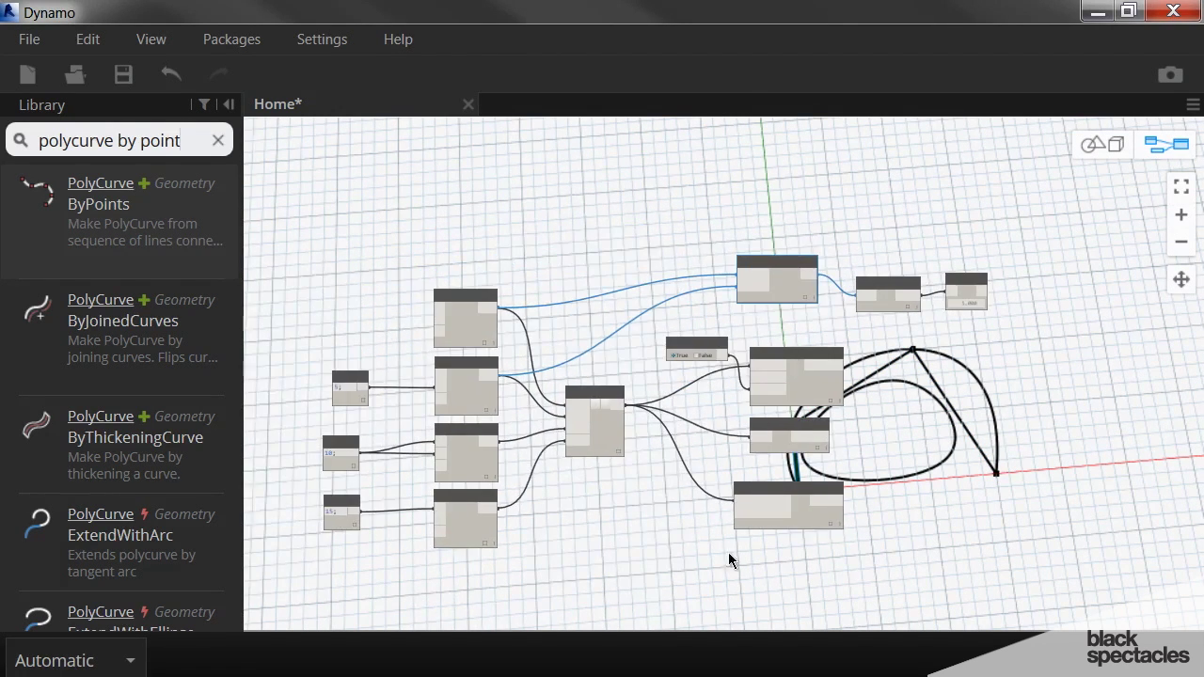
middle_drag(859, 477, 754, 416)
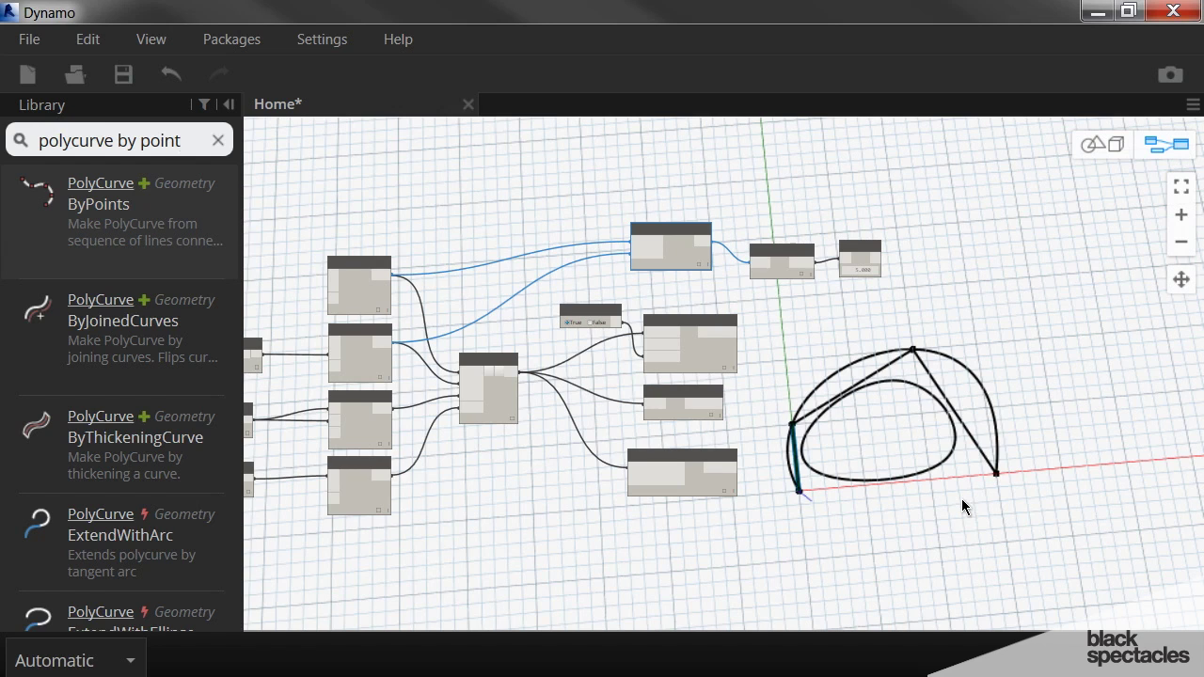
middle_drag(916, 476, 889, 469)
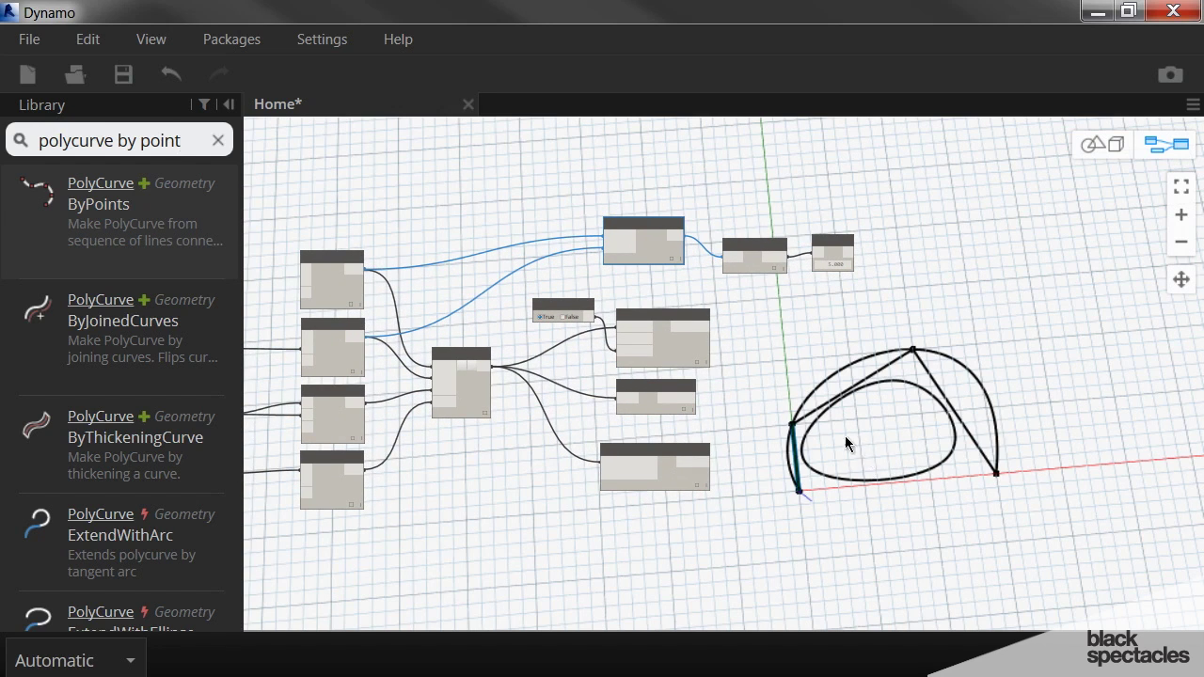
click(775, 344)
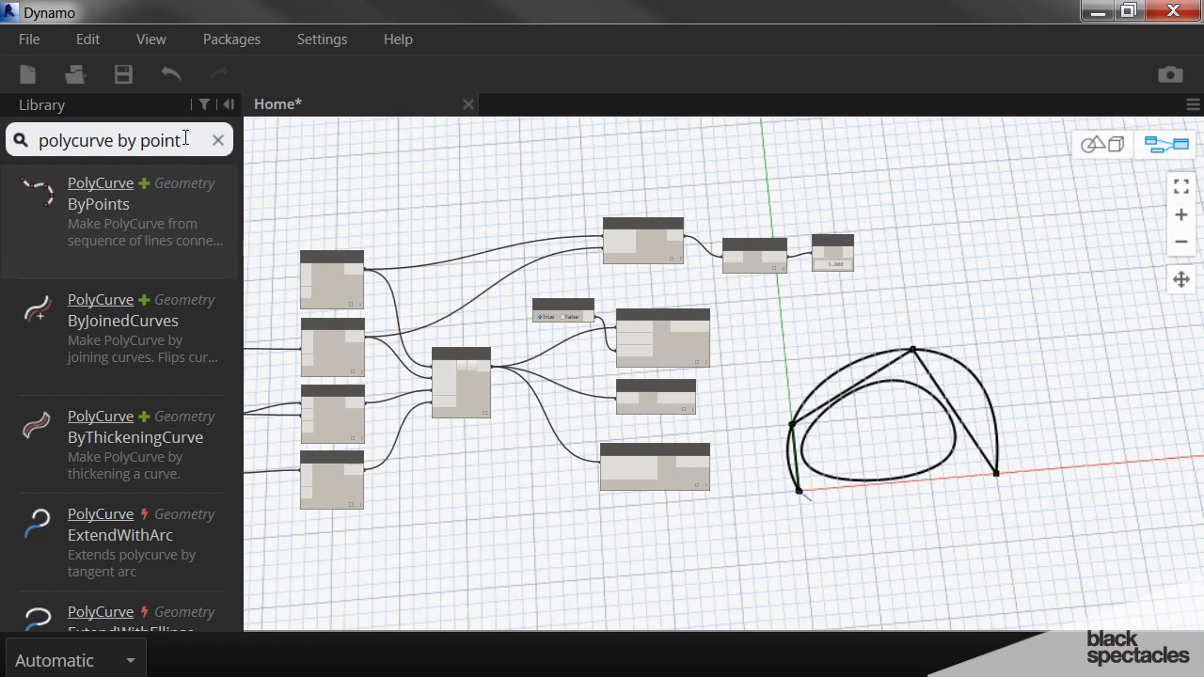
Search the node library for "curve point at", add a Curve.PointAtParameter node and place it beyond the curve nodes.
drag(179, 140, 31, 139)
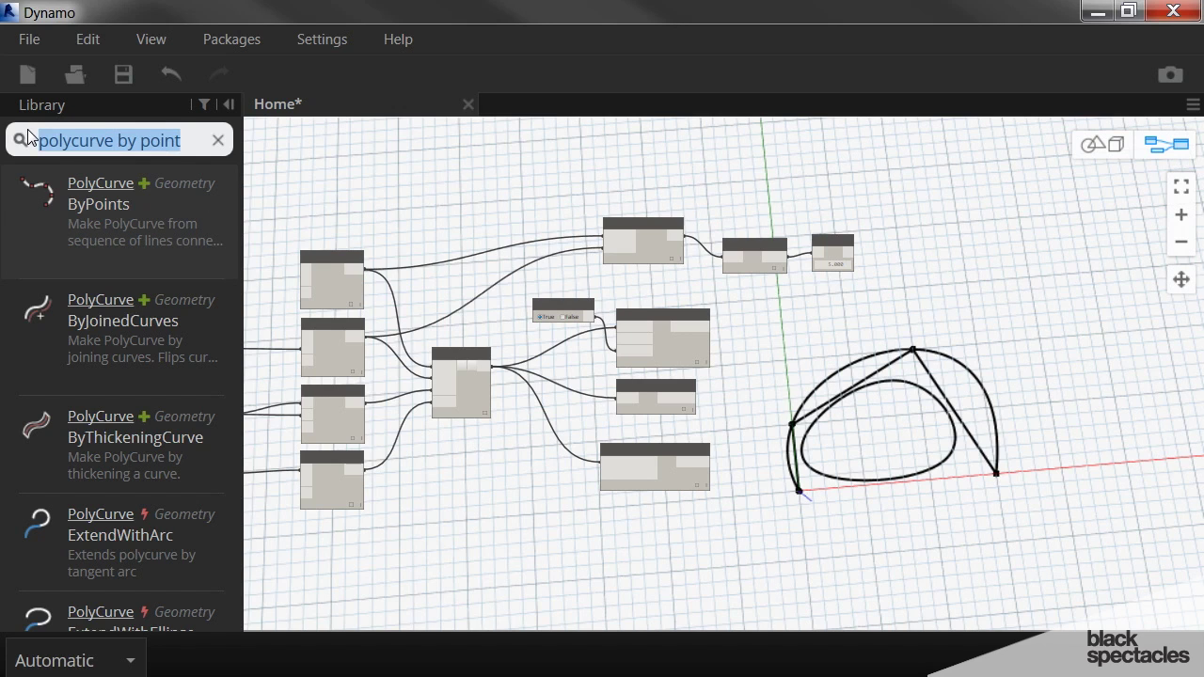
text(curve)
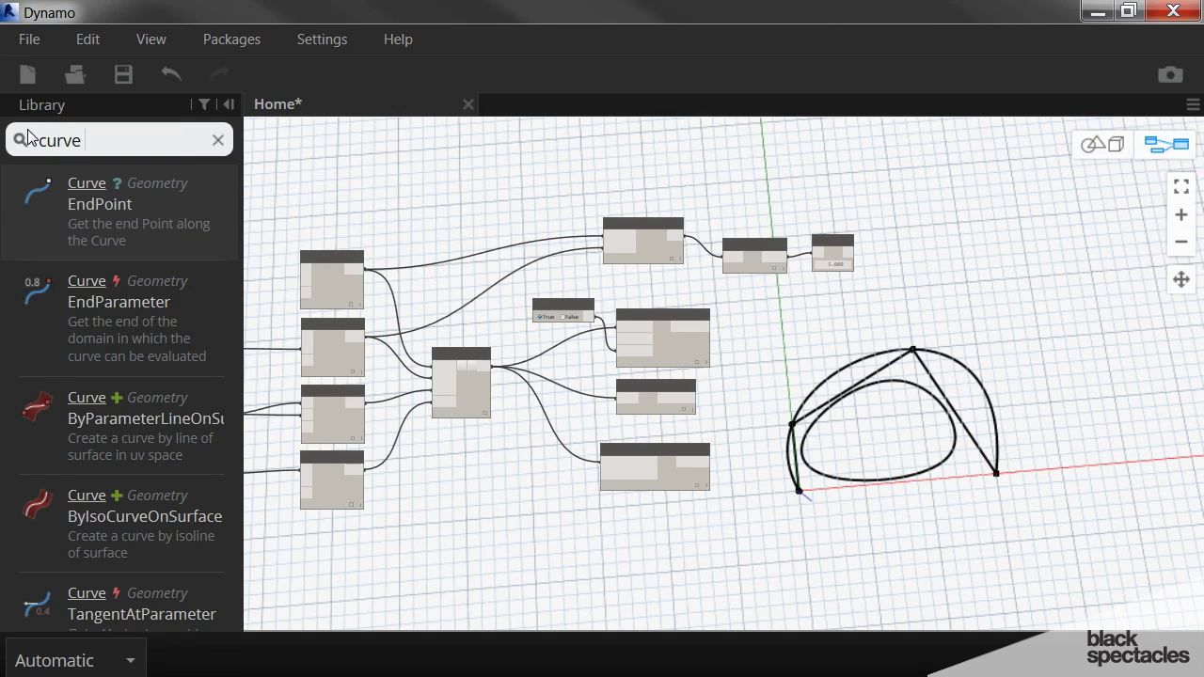
text( point at)
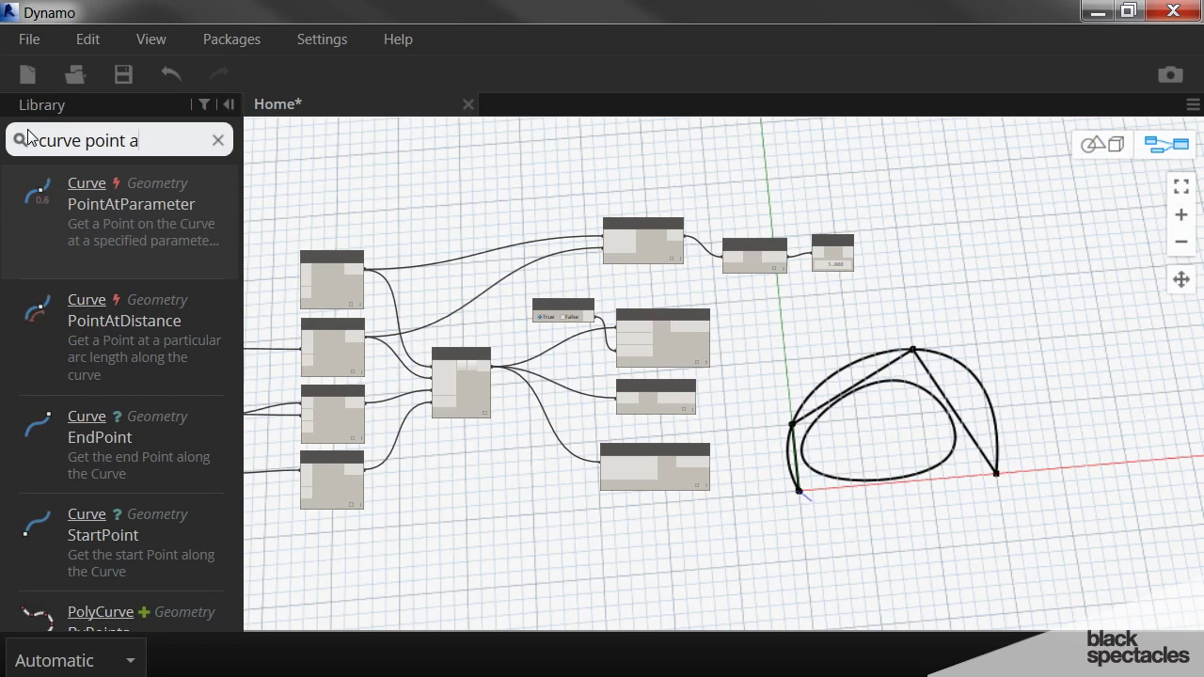
mouse_move(99, 212)
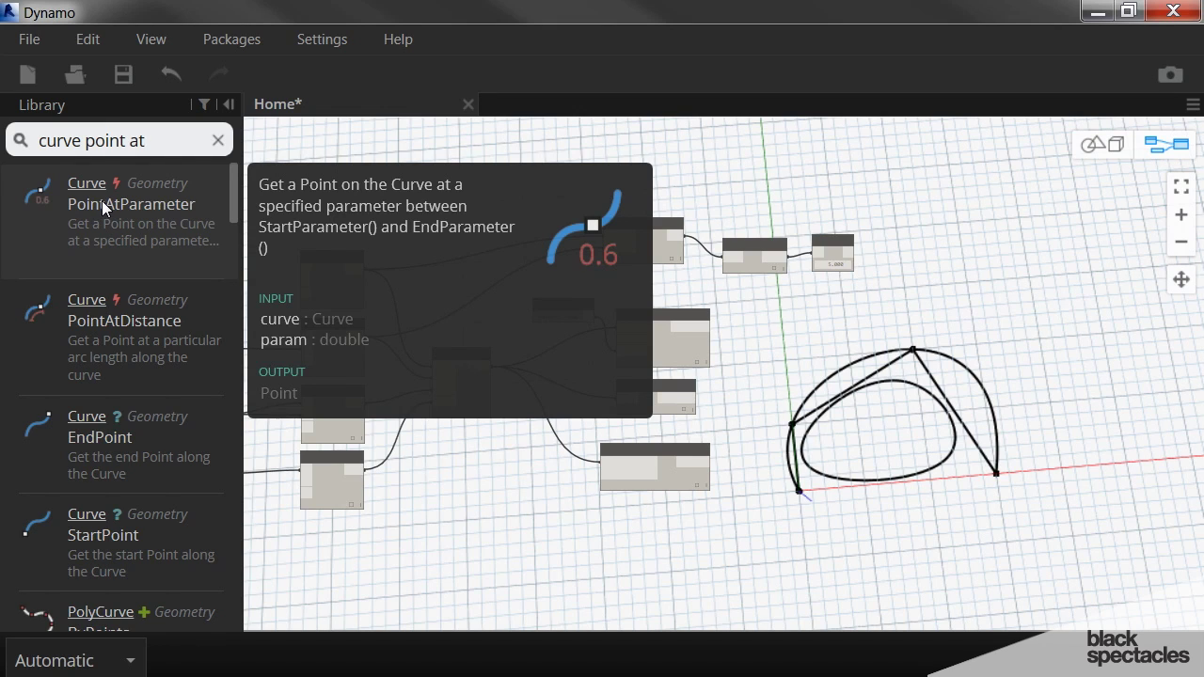
click(101, 200)
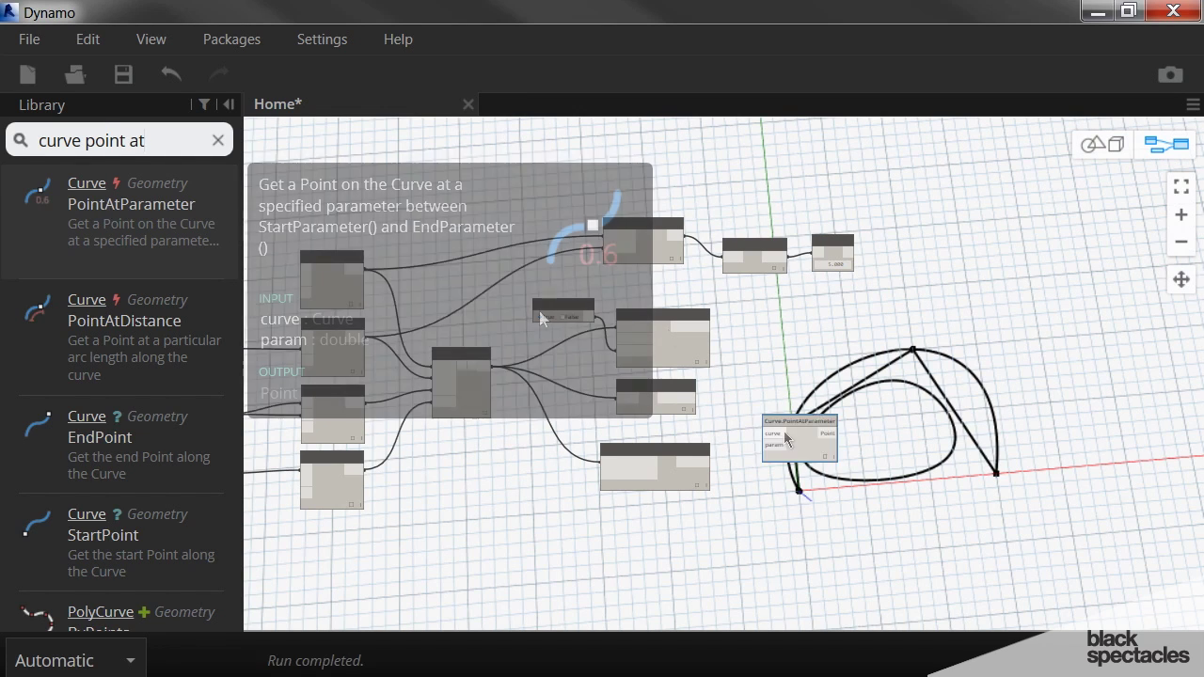
scroll(795, 424, up, 3)
drag(786, 417, 901, 182)
middle_drag(652, 234, 646, 288)
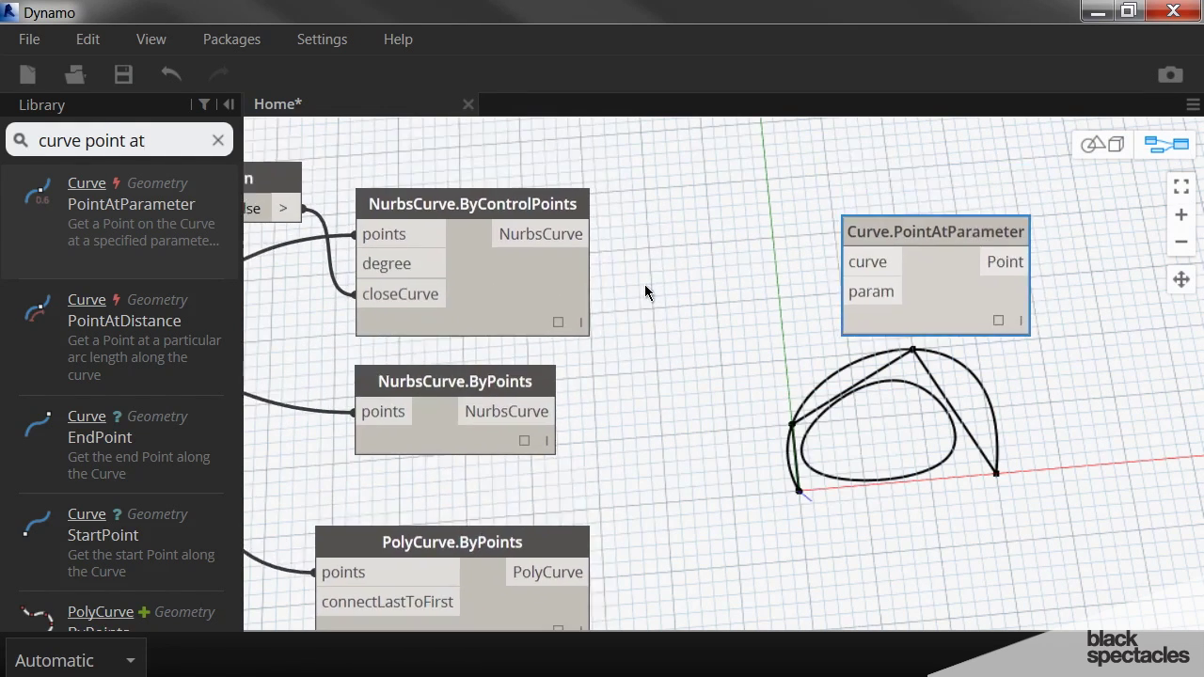
Reposition the two NURBS curve nodes and connect the NurbsCurve.ByPoints output to the curve input of Curve.PointAtParameter.
mouse_move(444, 203)
mouse_down()
mouse_move(468, 207)
mouse_move(453, 204)
mouse_up()
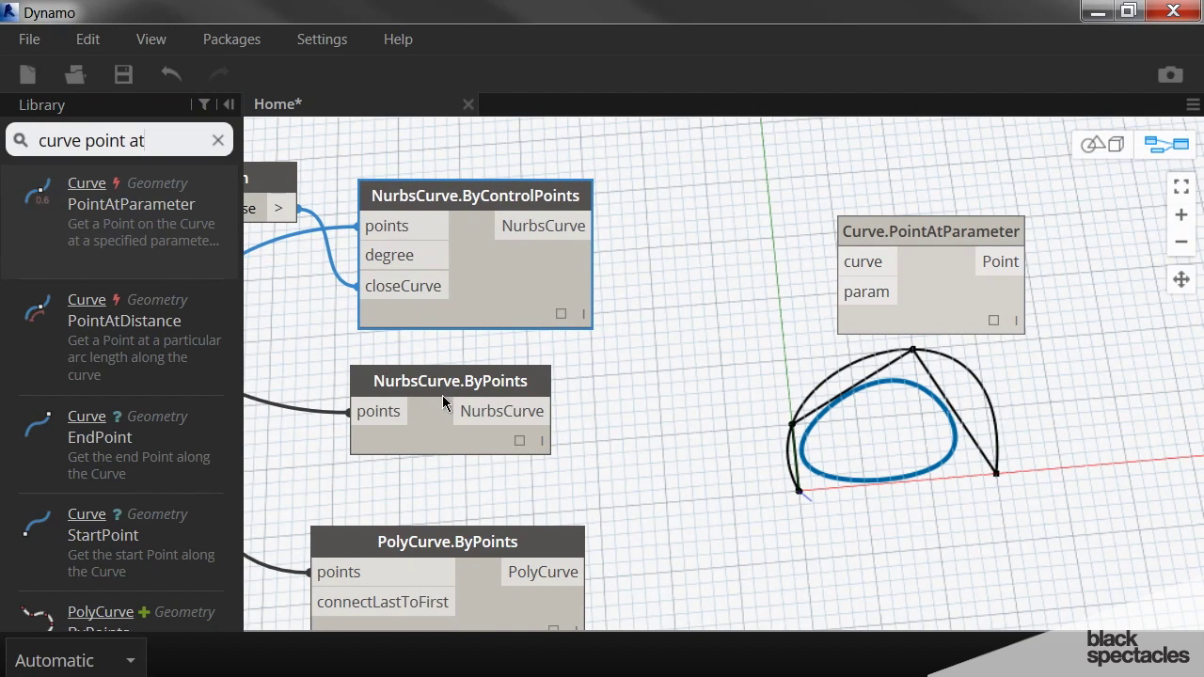
drag(465, 387, 519, 403)
middle_drag(725, 334, 635, 303)
drag(516, 396, 899, 197)
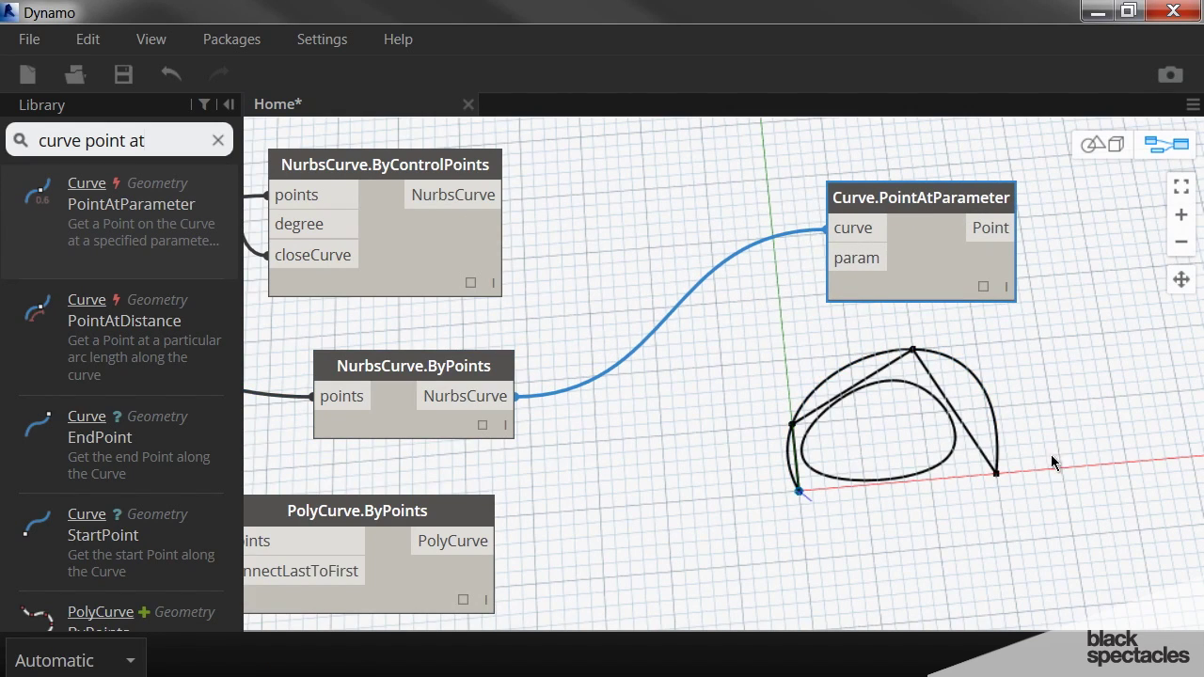
Create a code block containing the range 0..1..#20 and place it between NurbsCurve.ByControlPoints and Curve.PointAtParameter.
mouse_move(855, 262)
double_click(680, 389)
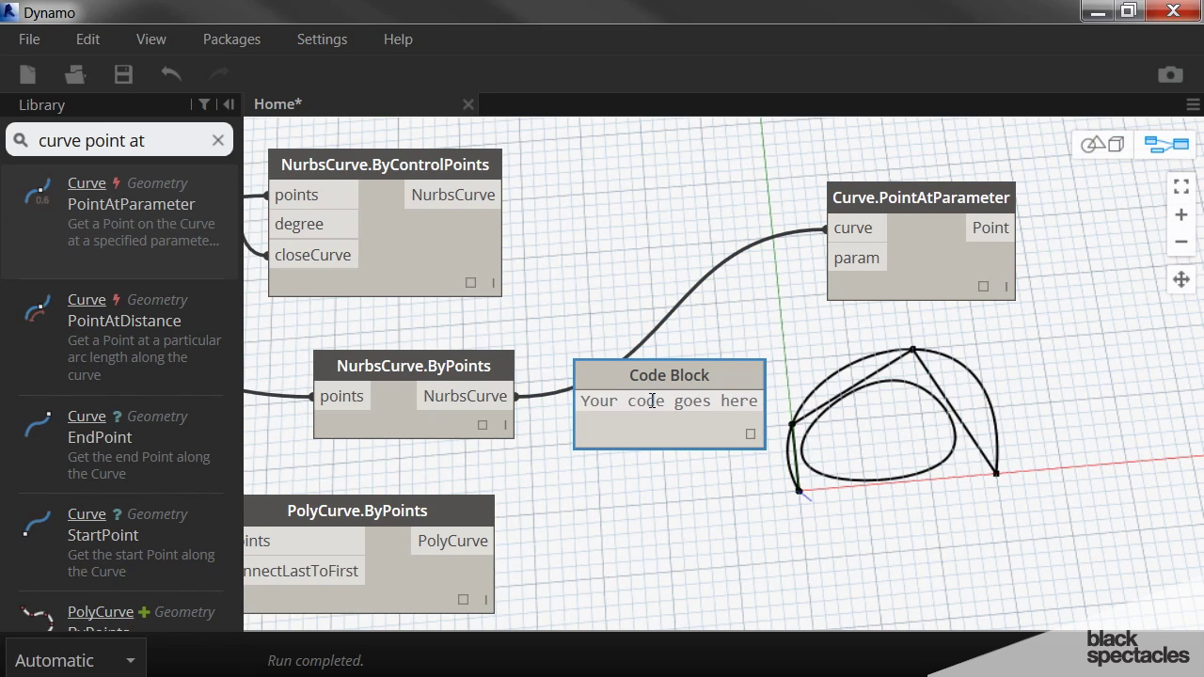
text(0..)
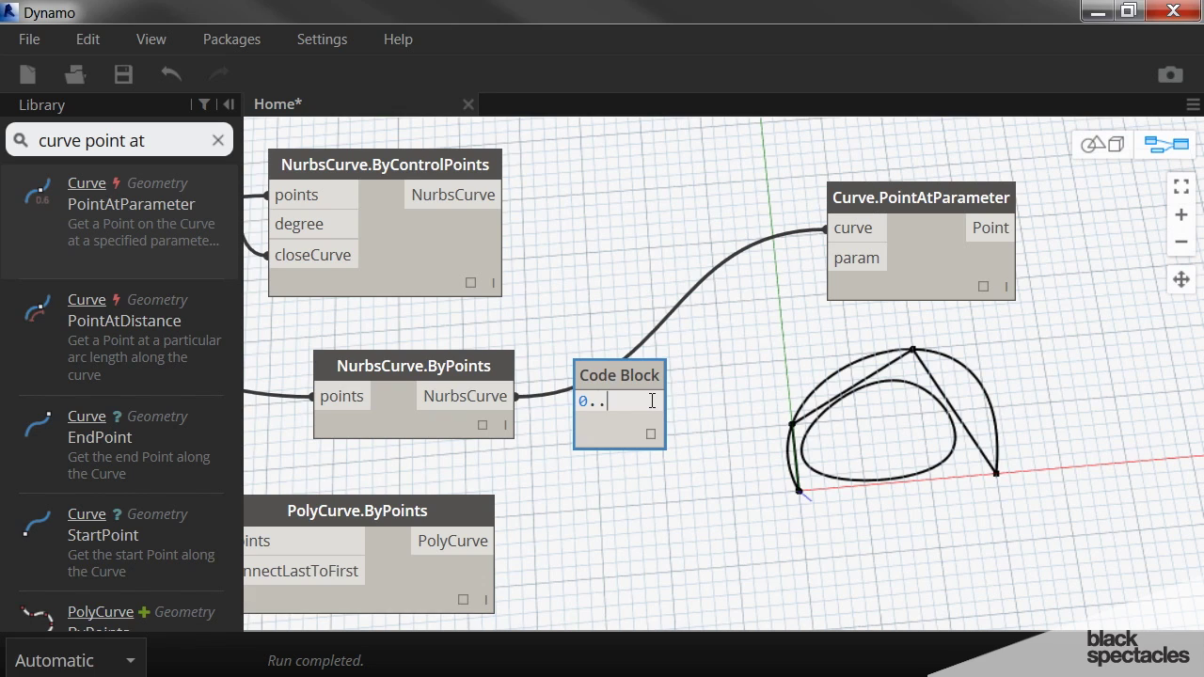
text(1..#10)
key(BackSpace)
key(BackSpace)
text(20)
click(624, 375)
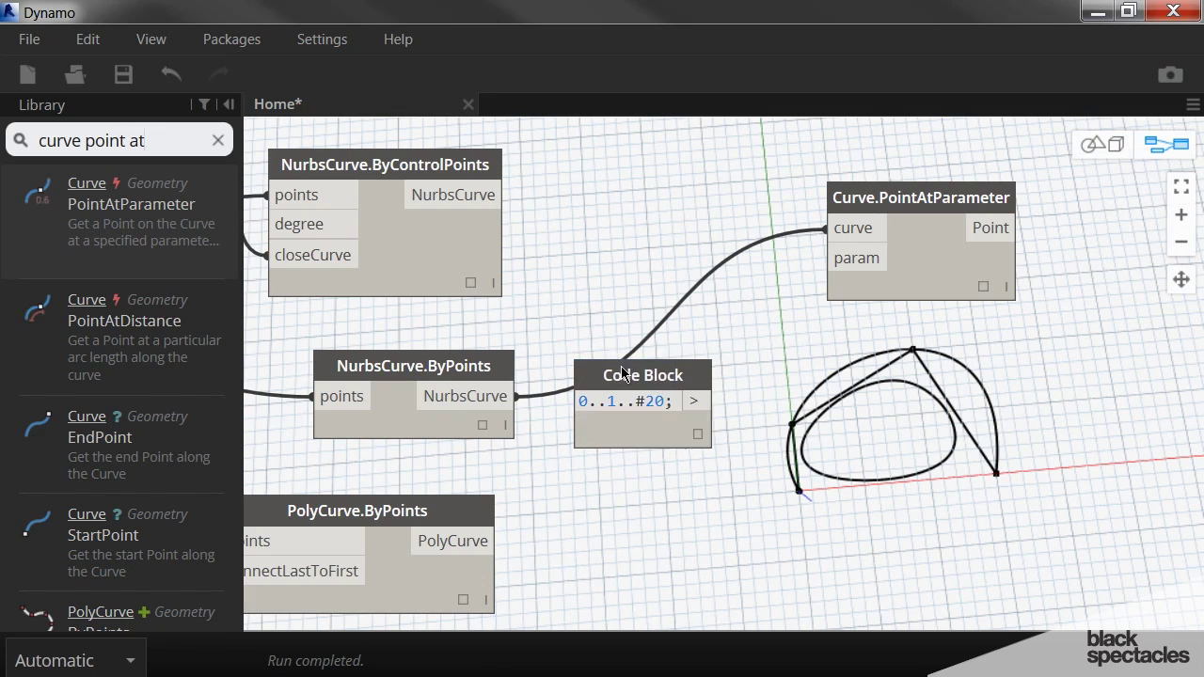
drag(623, 375, 621, 179)
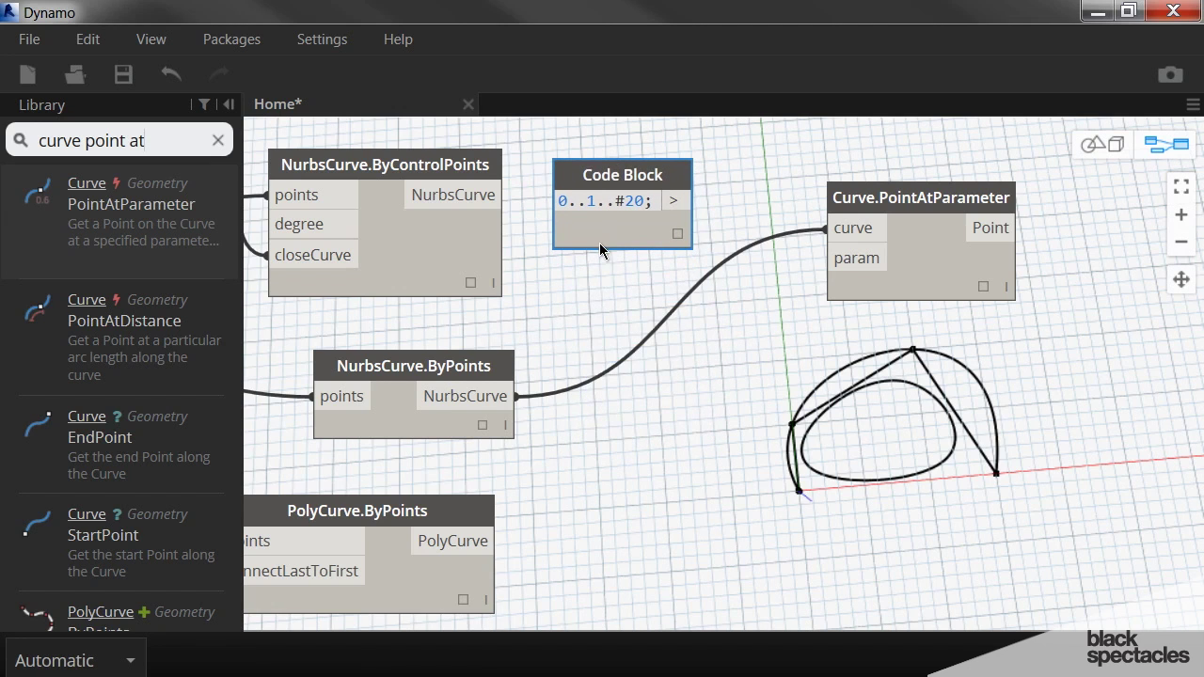
middle_drag(605, 256, 623, 314)
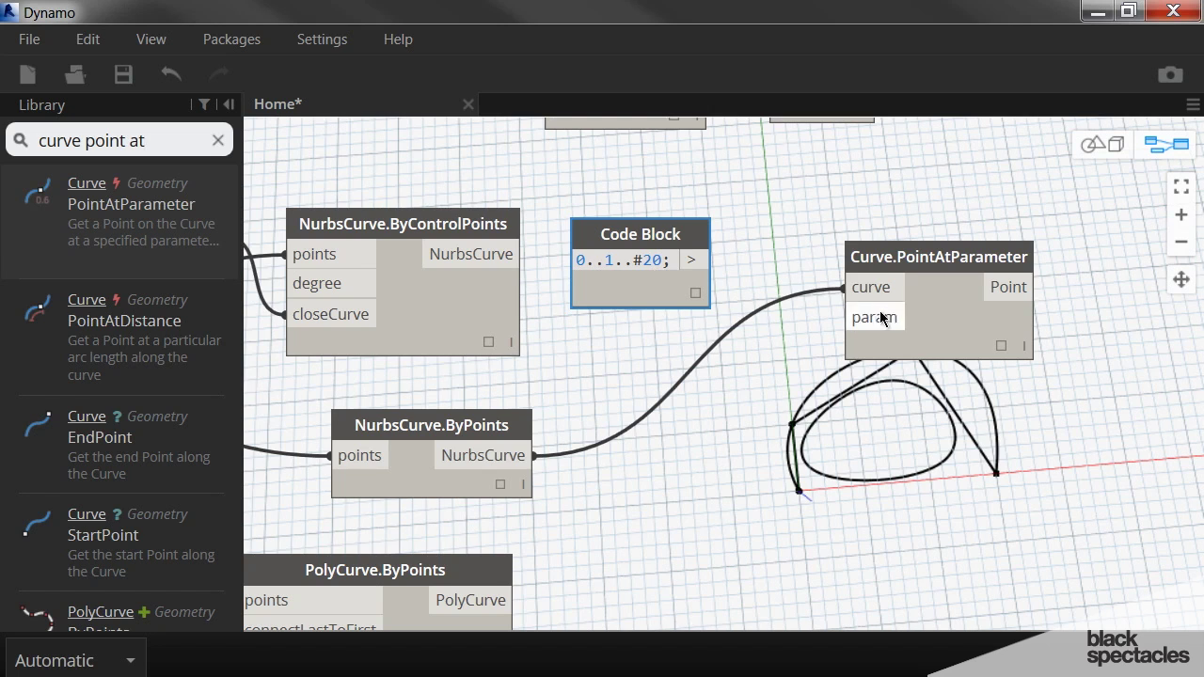
Reposition Curve.PointAtParameter and connect the code block's range output to its param input.
drag(915, 258, 948, 244)
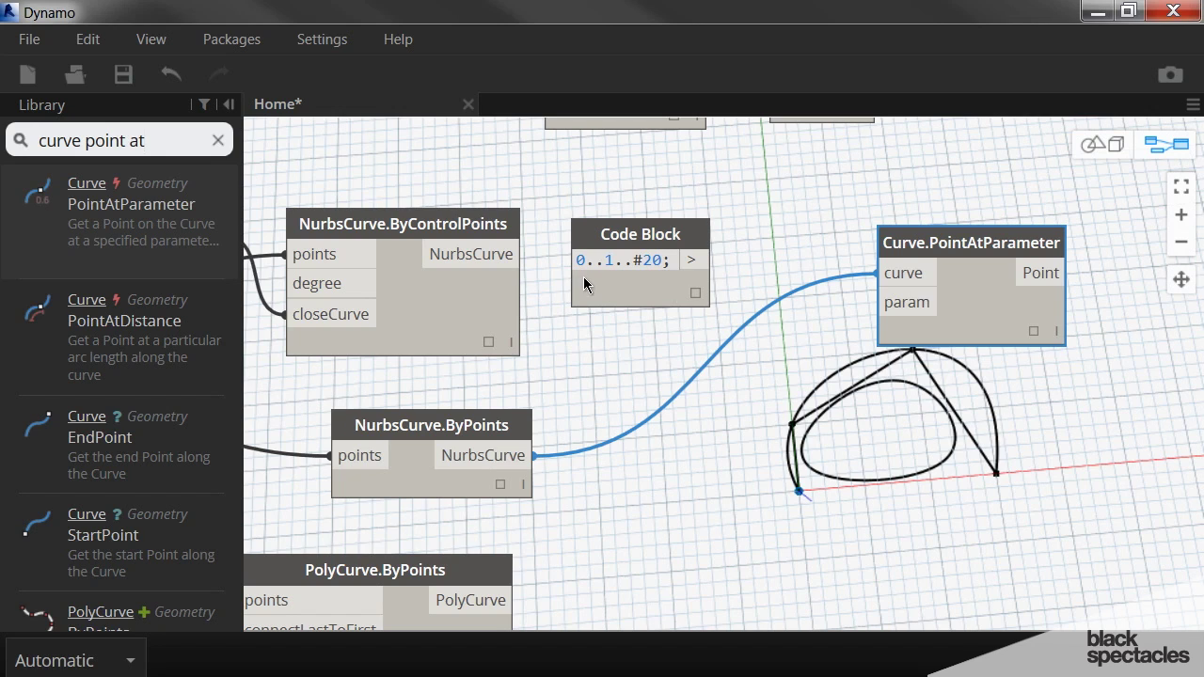
click(712, 260)
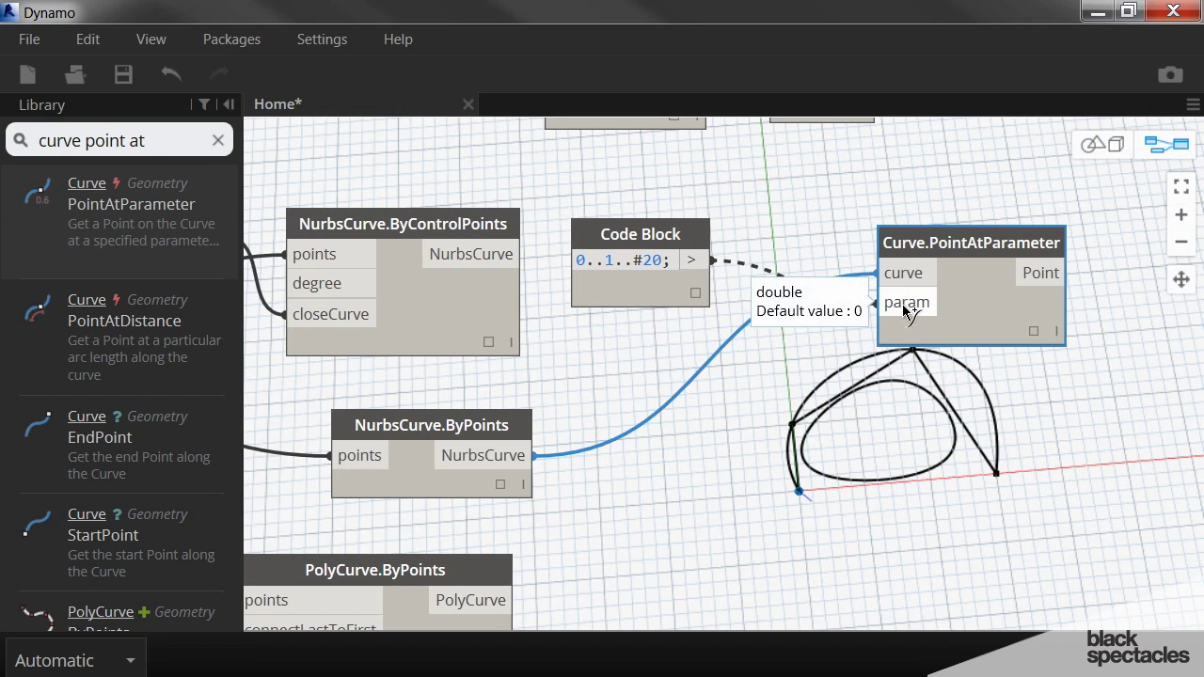
click(898, 303)
middle_drag(1076, 499, 997, 455)
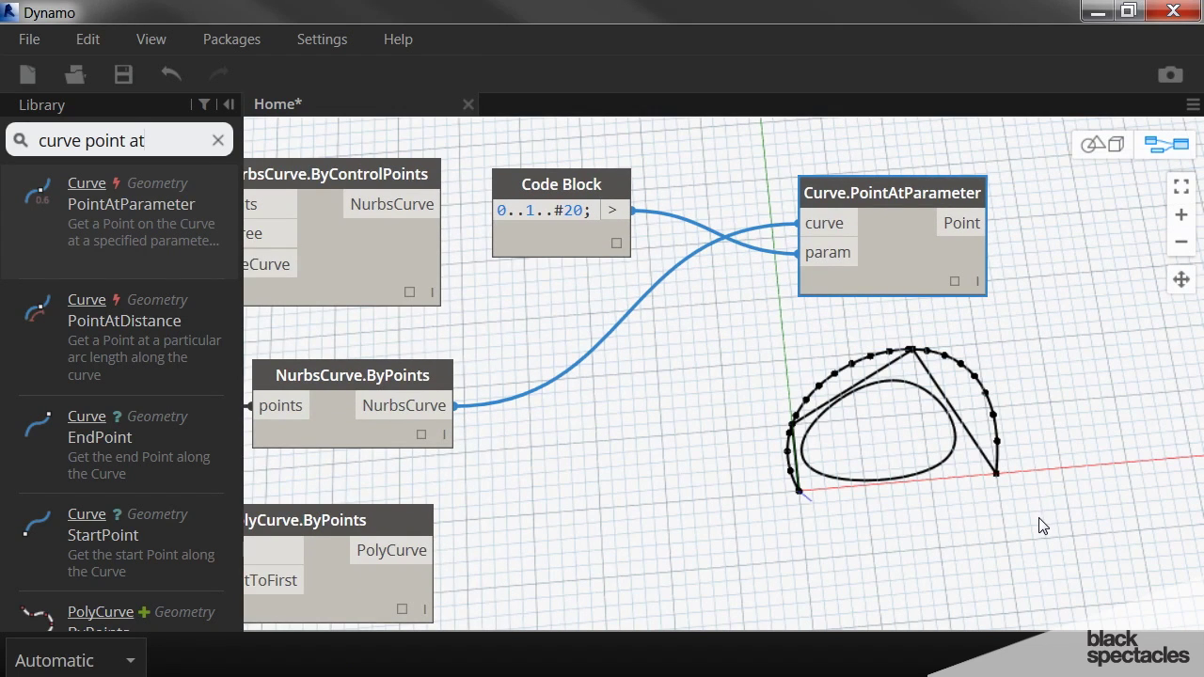
Set the code block's range to 0..0.5..#20 so the points cover only the first half of the curve.
double_click(530, 210)
text(.5)
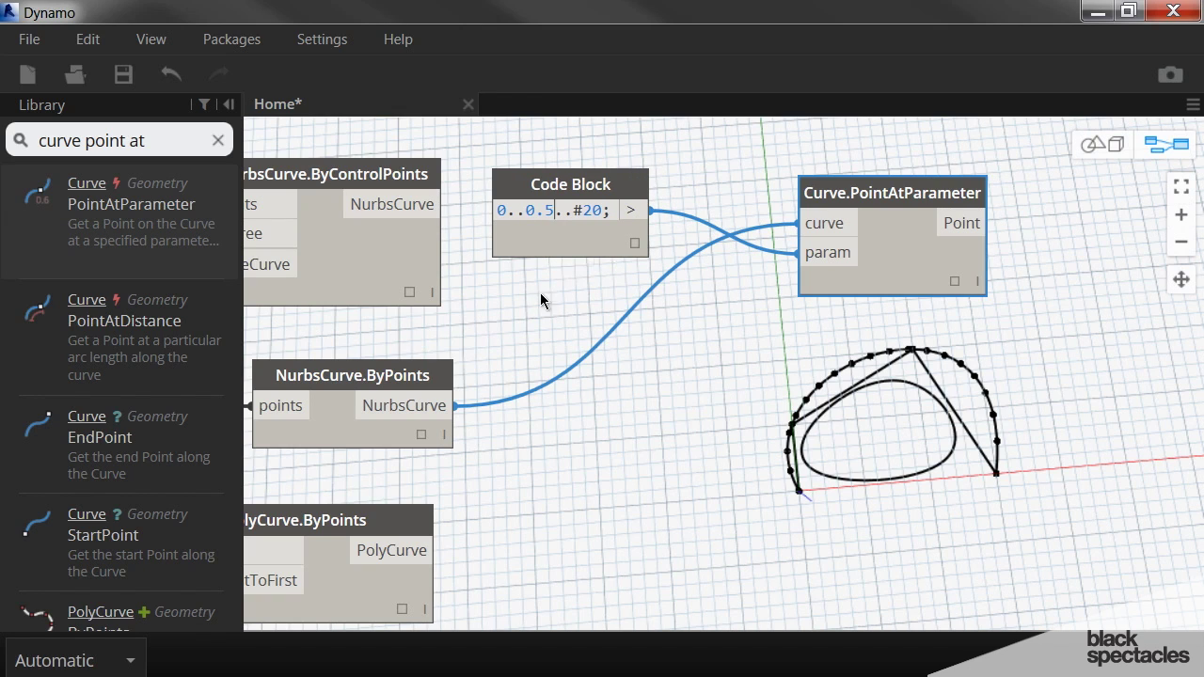
click(541, 294)
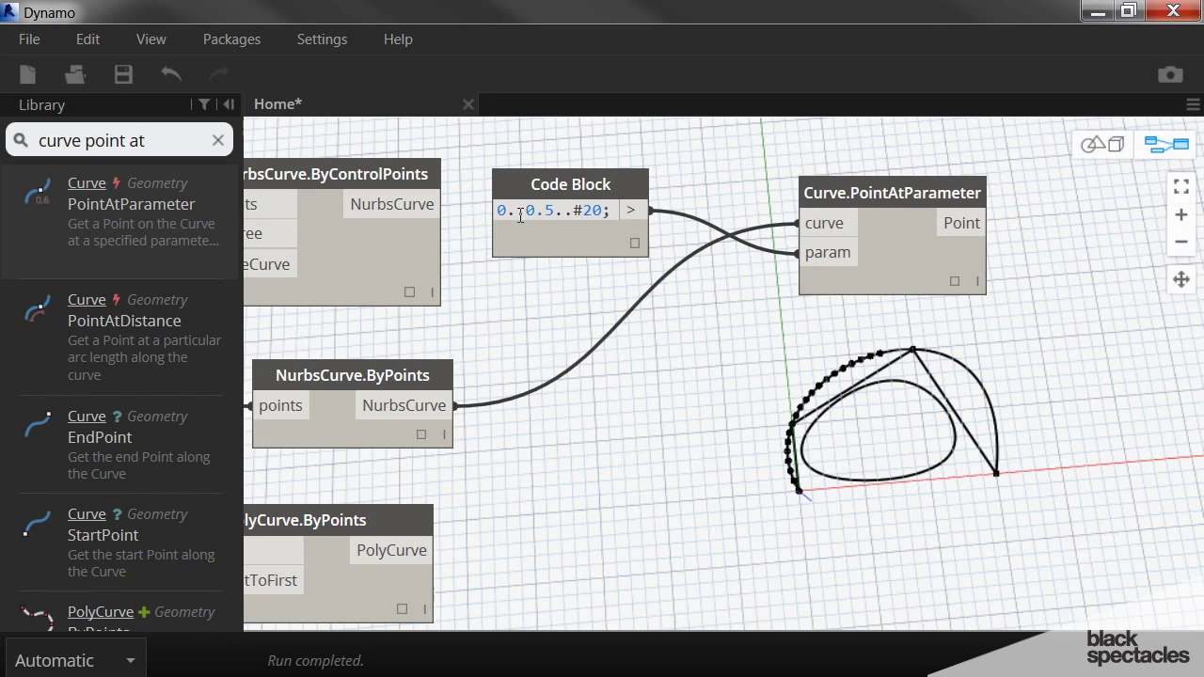
Try the ranges 0..1..#20 and 0..0.25..#20 in the code block that feeds the param input.
drag(525, 212, 555, 214)
text(1)
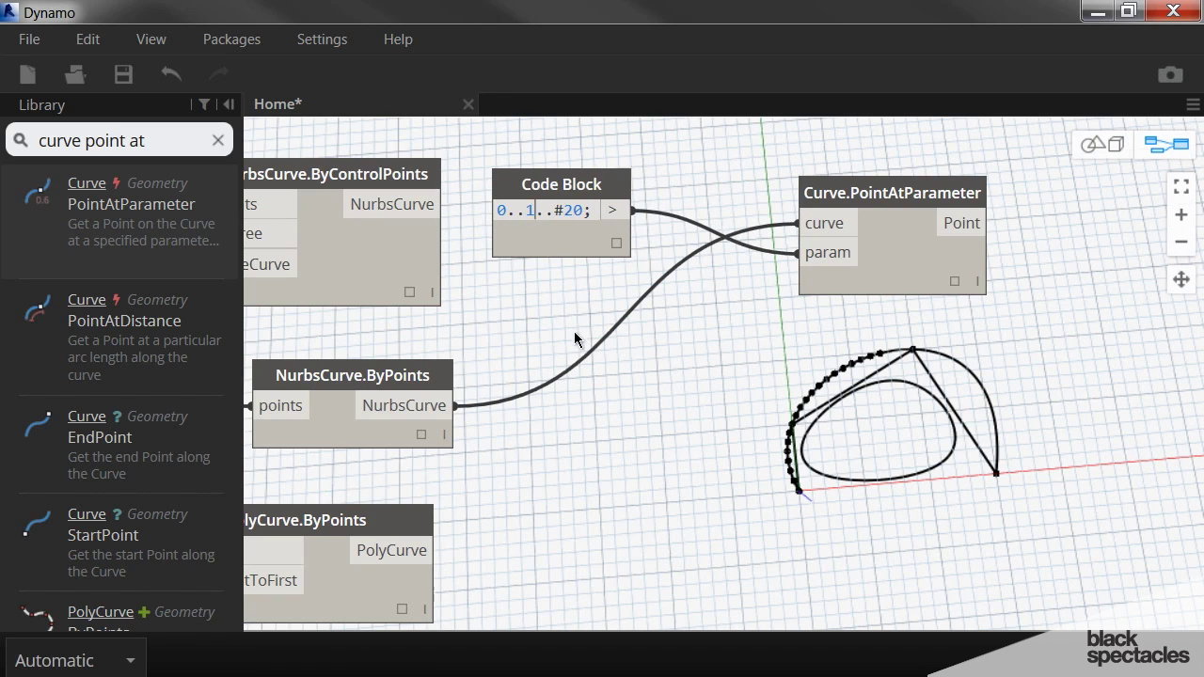
double_click(532, 213)
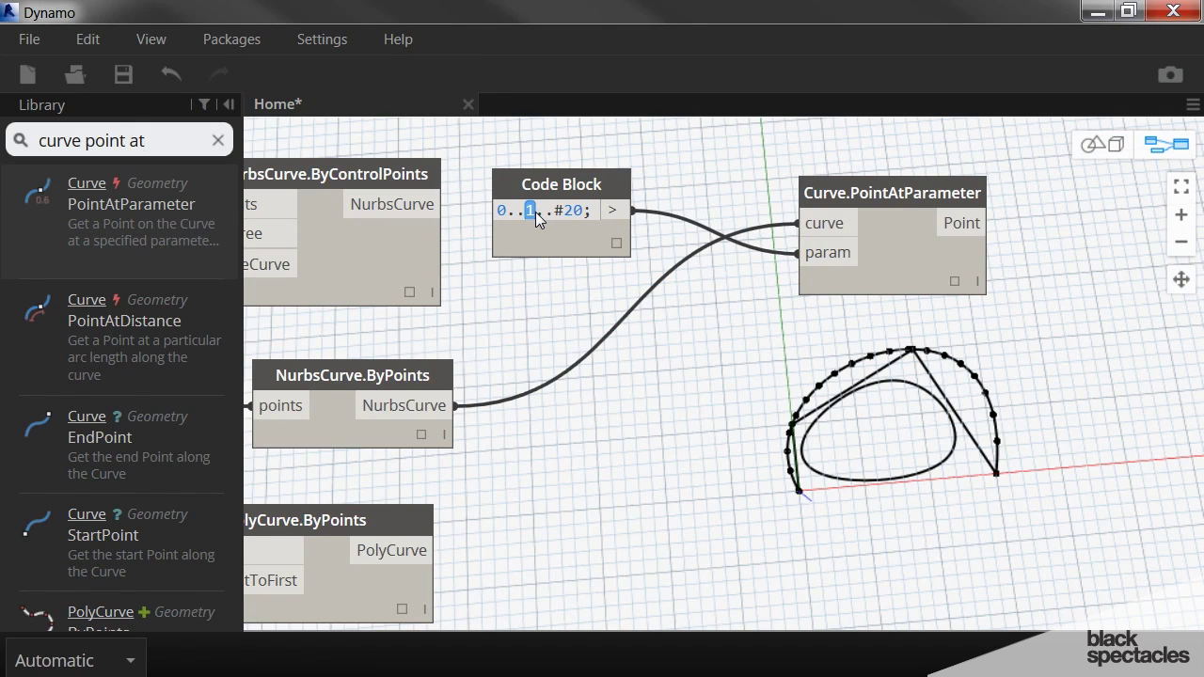
text(0.25)
click(615, 314)
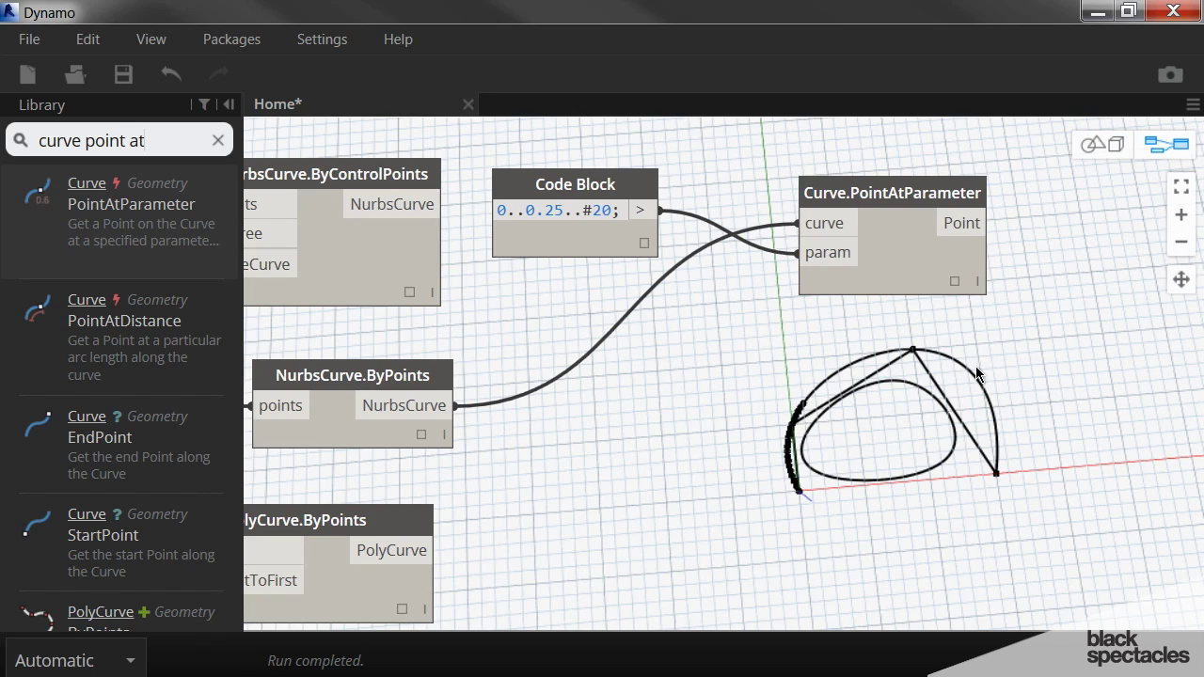
Set the code block's range to 0..1..#20 so the points span the whole curve.
double_click(527, 209)
text(1)
click(700, 373)
Reposition PolyCurve.ByPoints and Curve.PointAtParameter, and connect the PolyCurve output to the curve input in place of the NURBS curve.
scroll(631, 370, down, 3)
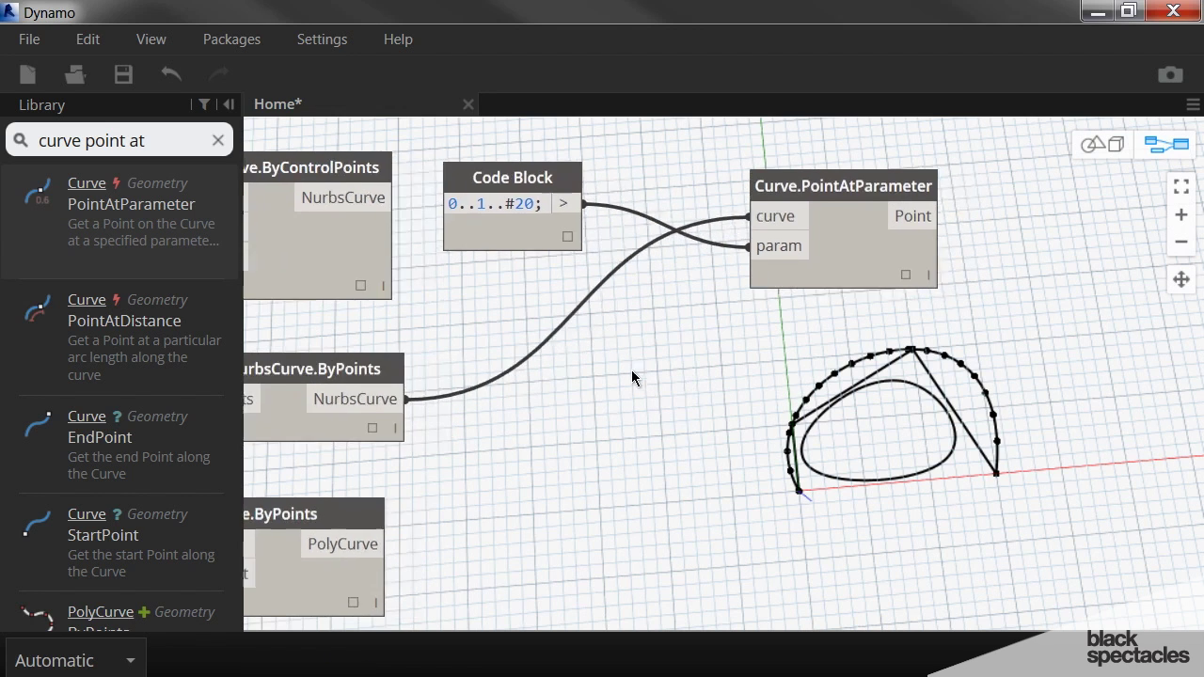
middle_drag(567, 425, 651, 400)
drag(472, 402, 501, 395)
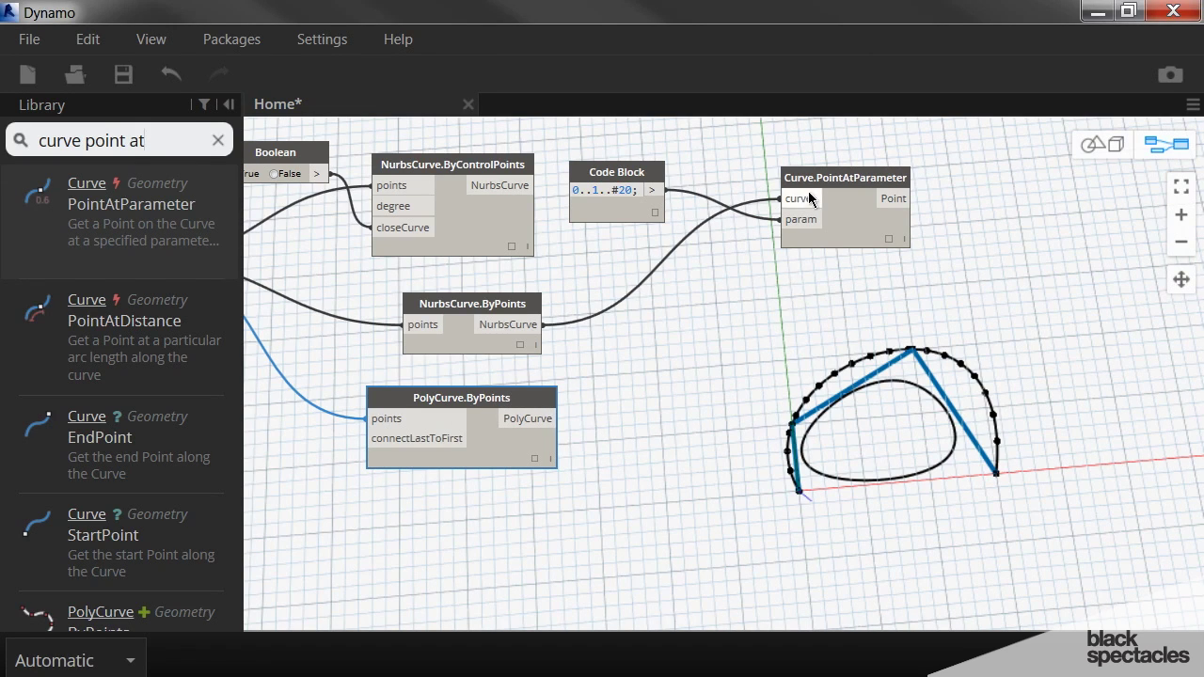
drag(800, 188, 781, 284)
drag(543, 418, 773, 296)
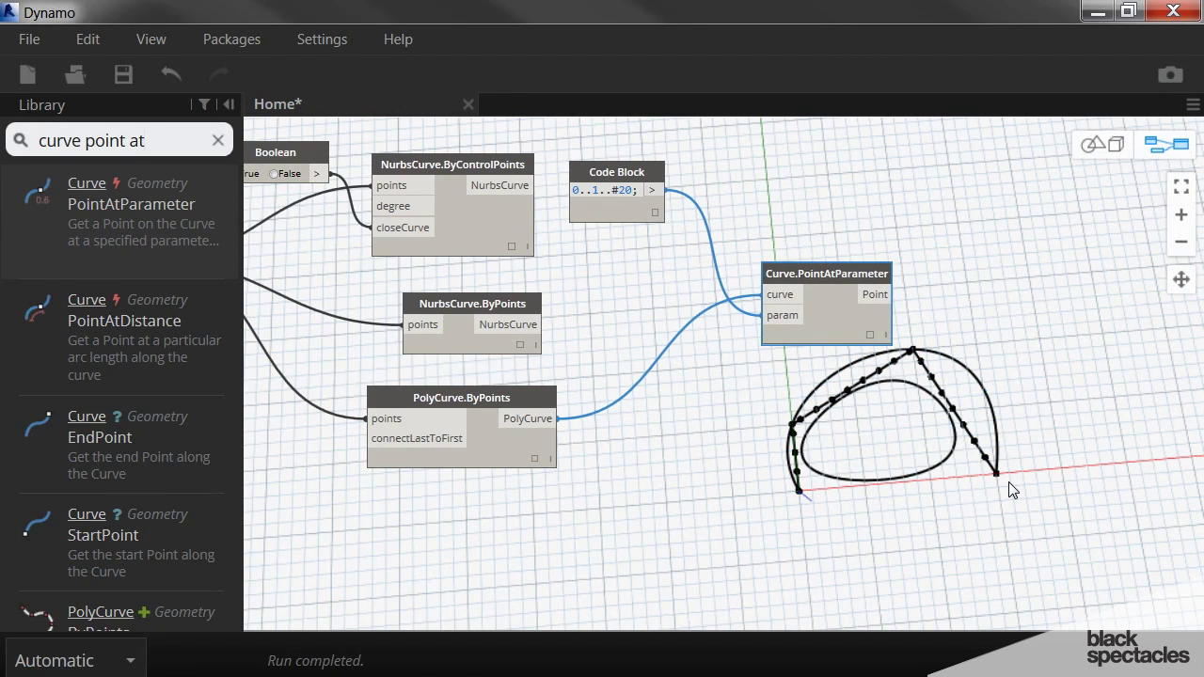
scroll(800, 452, down, 5)
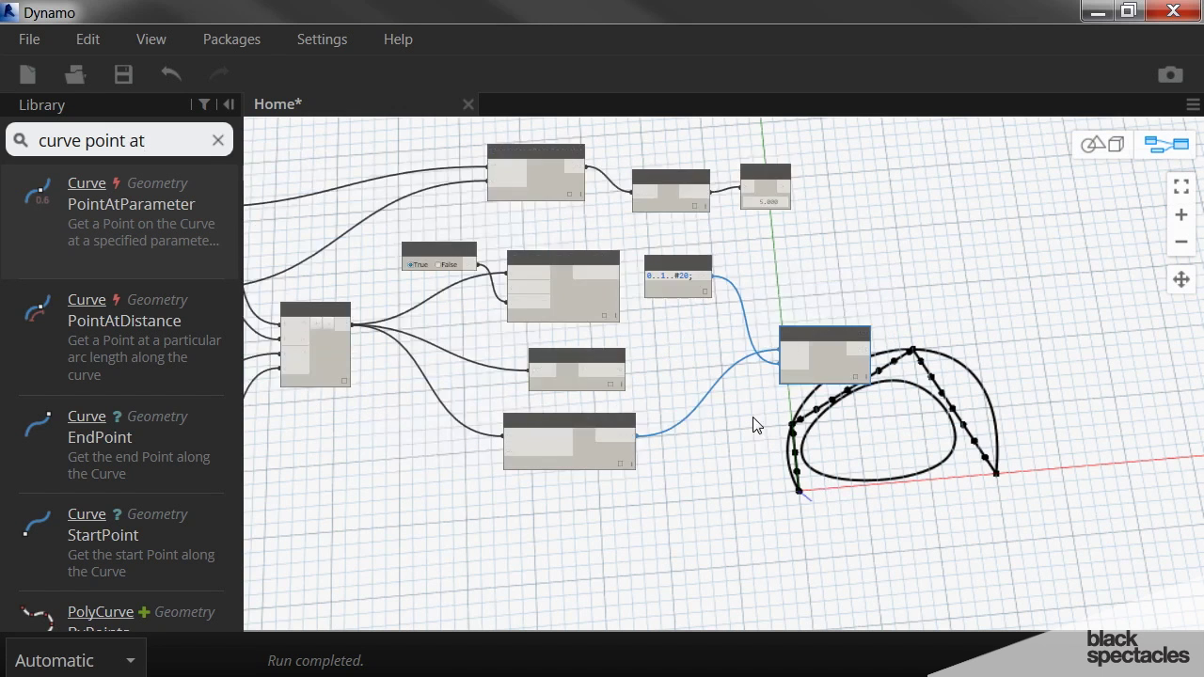
middle_drag(829, 345, 777, 330)
scroll(777, 329, up, 5)
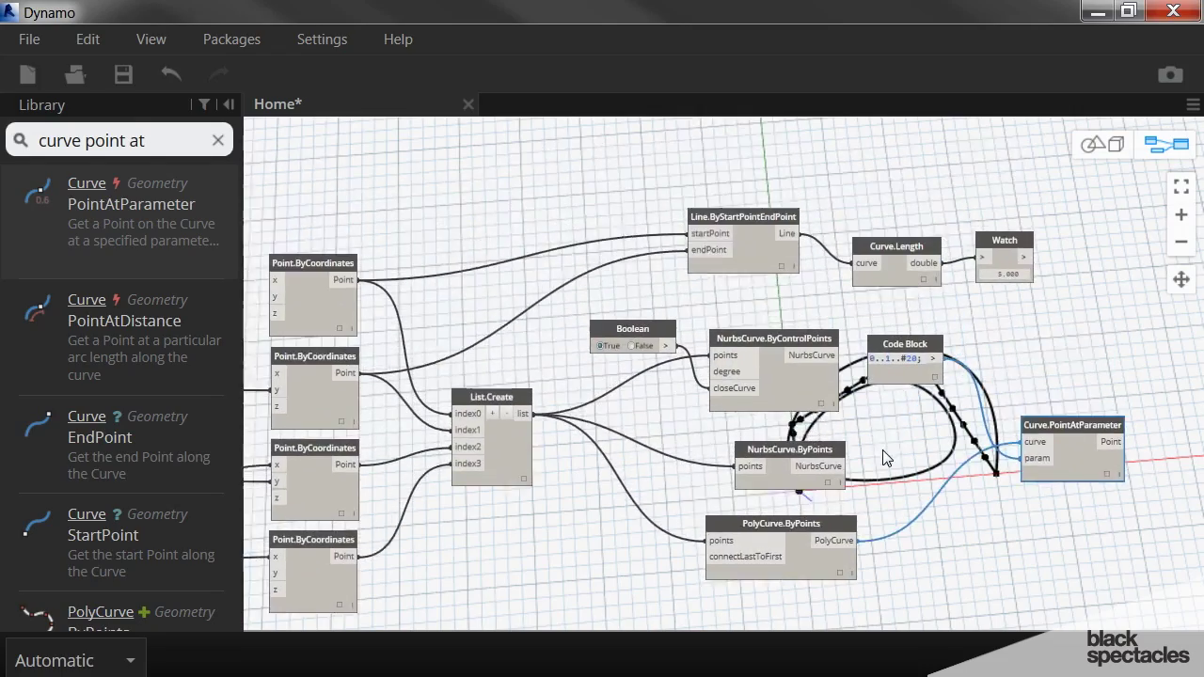